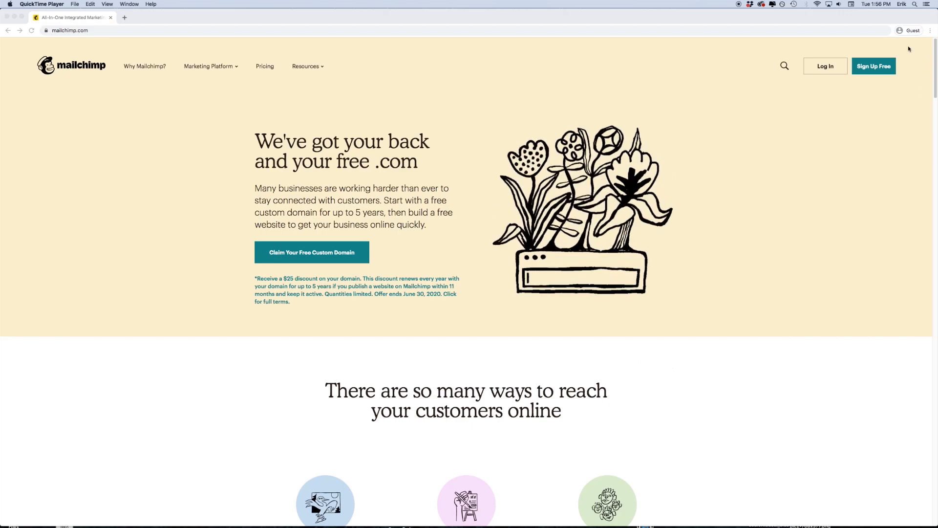
- Start a free Mailchimp signup and enter the account email and username
click(834, 45)
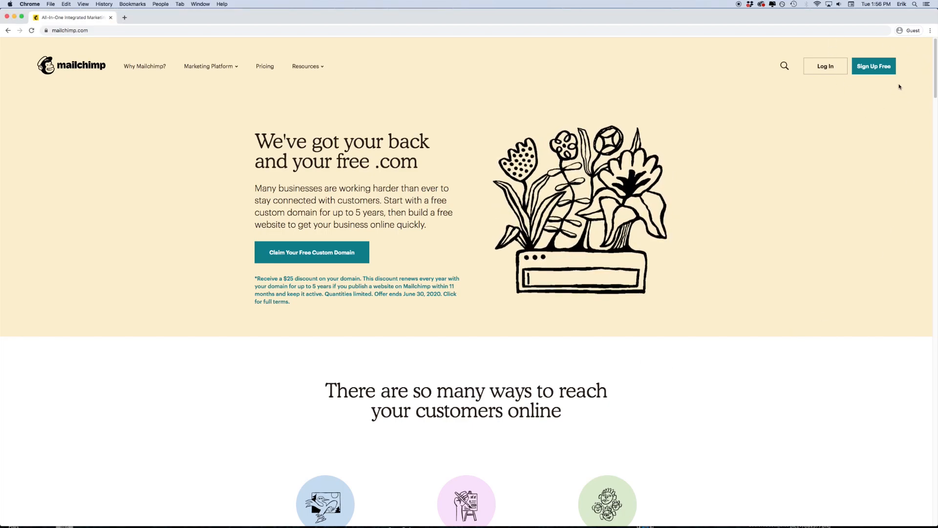
click(876, 67)
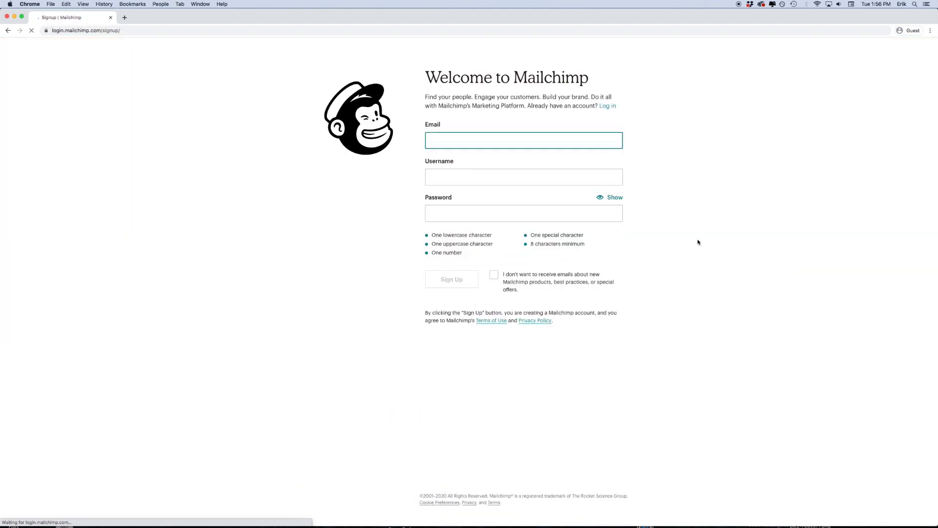
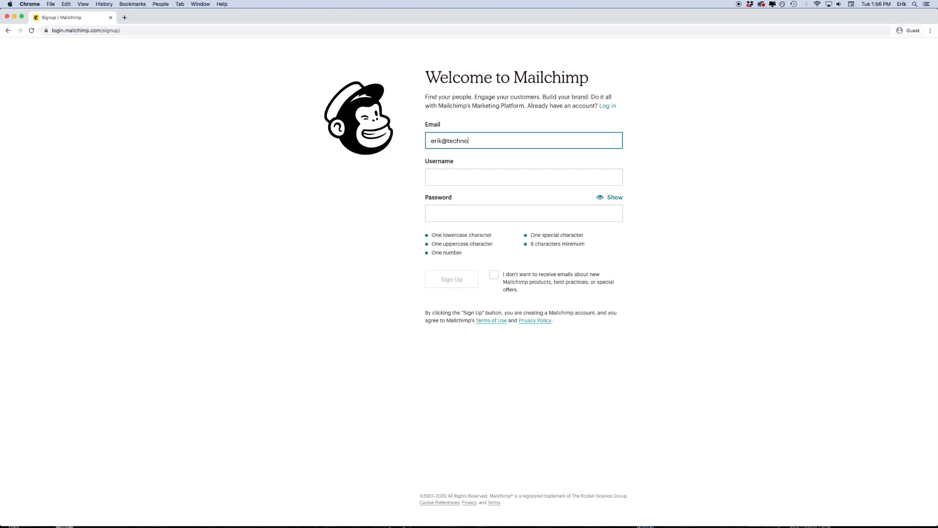
key(Tab)
text(Erik)
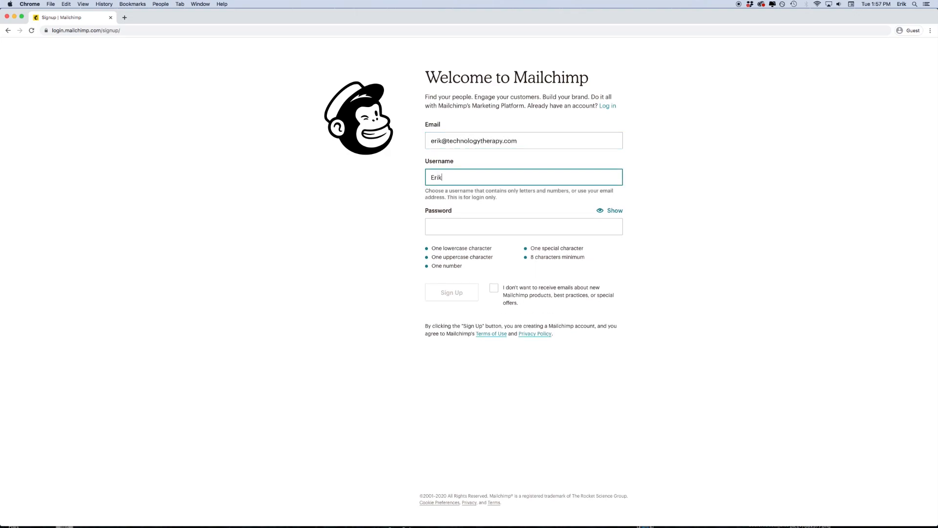
text(TTG)
- Set a secure password, opt out of product emails and submit the signup form
click(558, 226)
text(•••••)
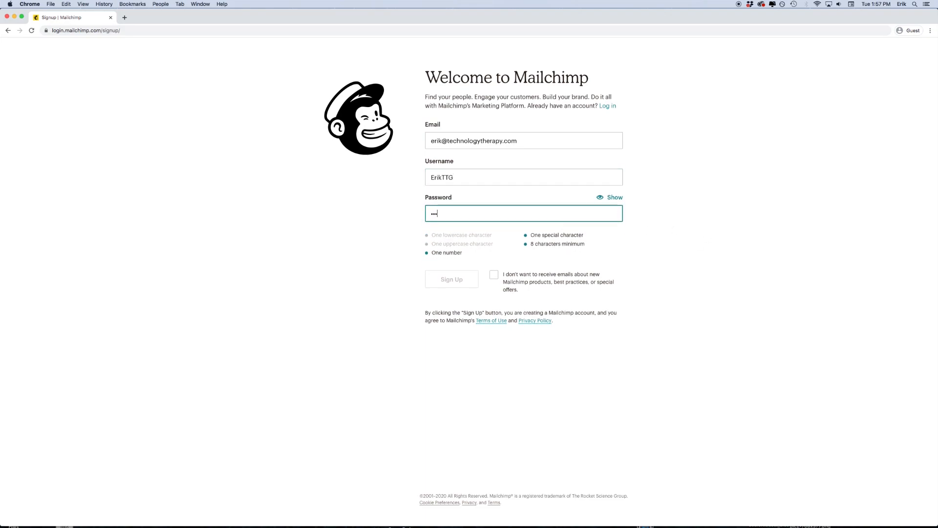
text(••••)
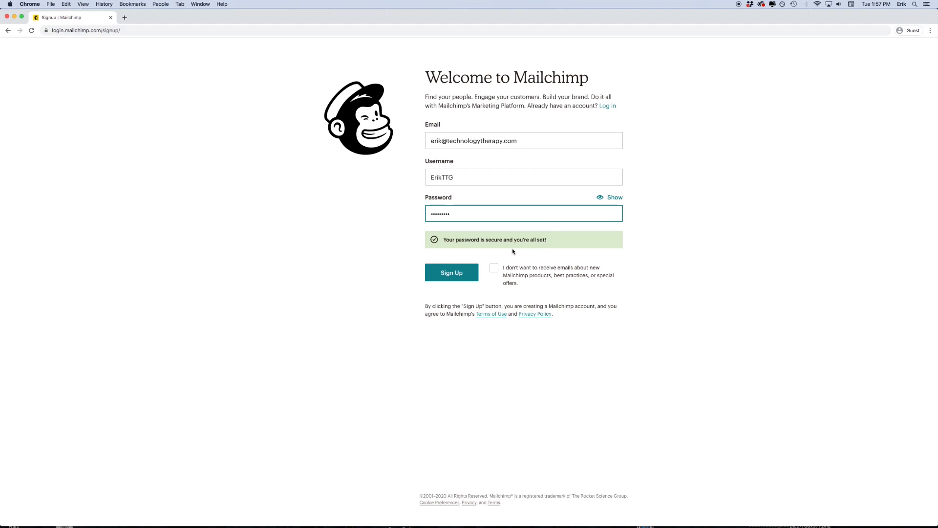
click(380, 293)
click(494, 268)
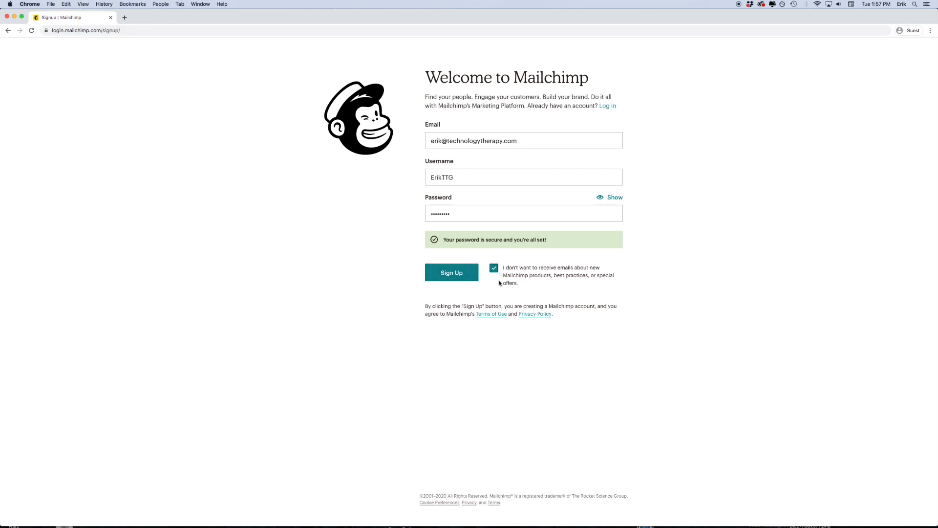
click(435, 272)
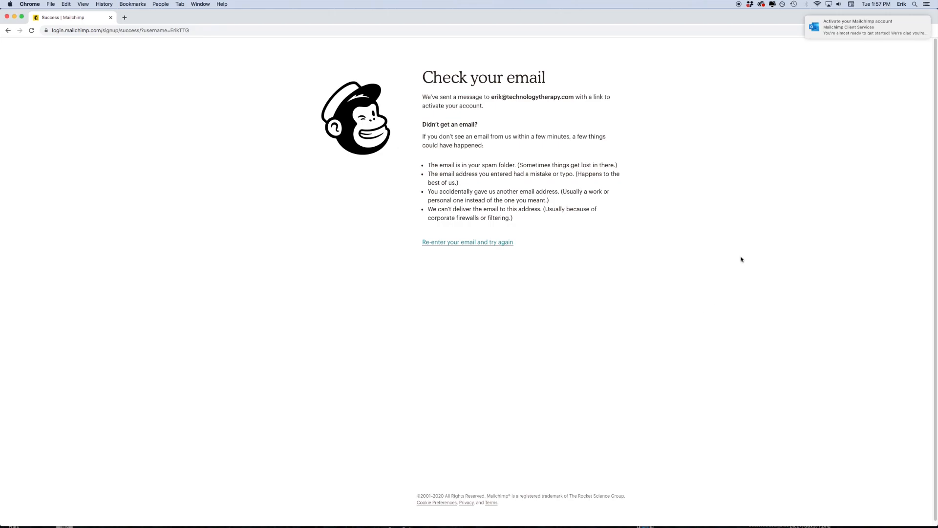
- Open the Mailchimp activation email in Outlook, load its pictures and activate the account
click(836, 29)
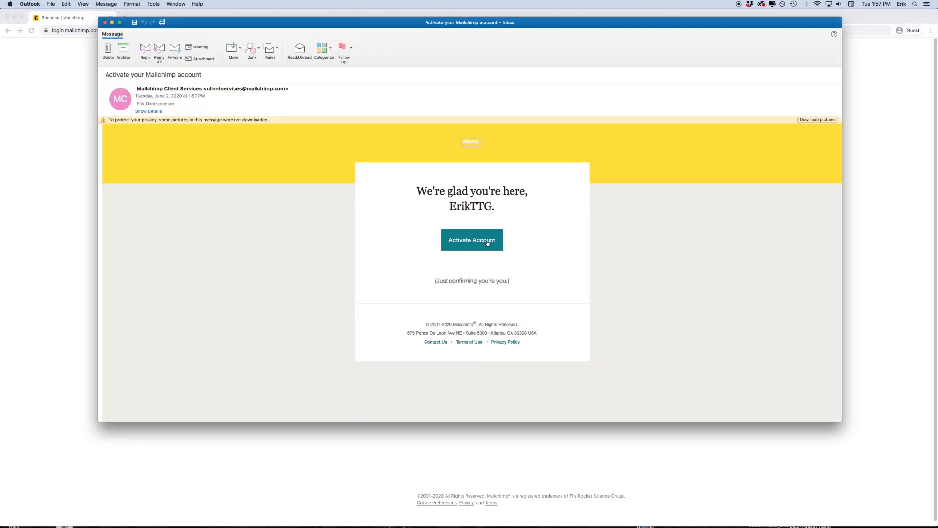
click(812, 119)
click(484, 248)
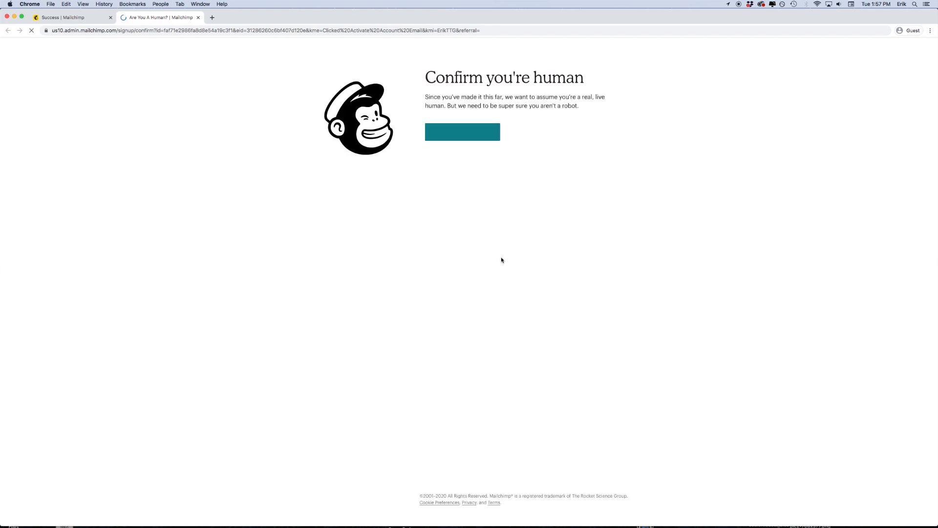
- Pass the 'I'm not a robot' check and complete signup on the $0 Free plan
click(478, 136)
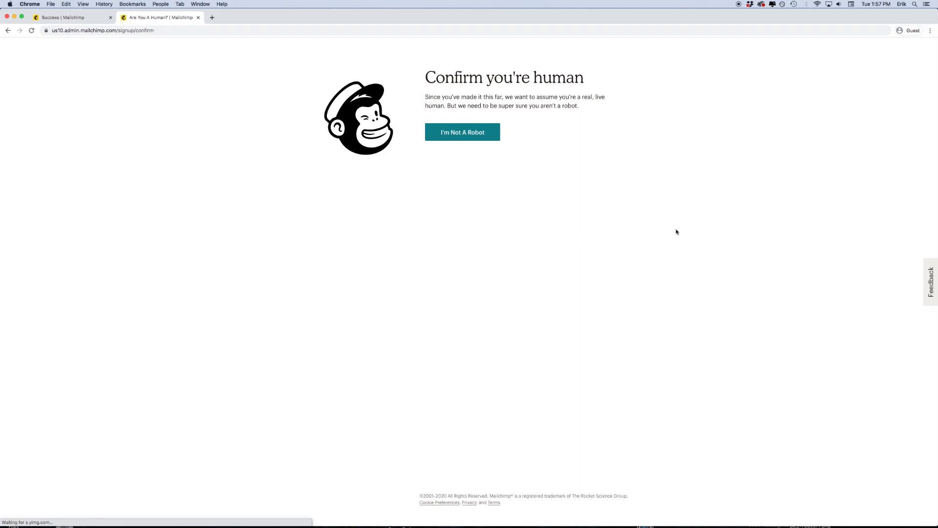
click(473, 133)
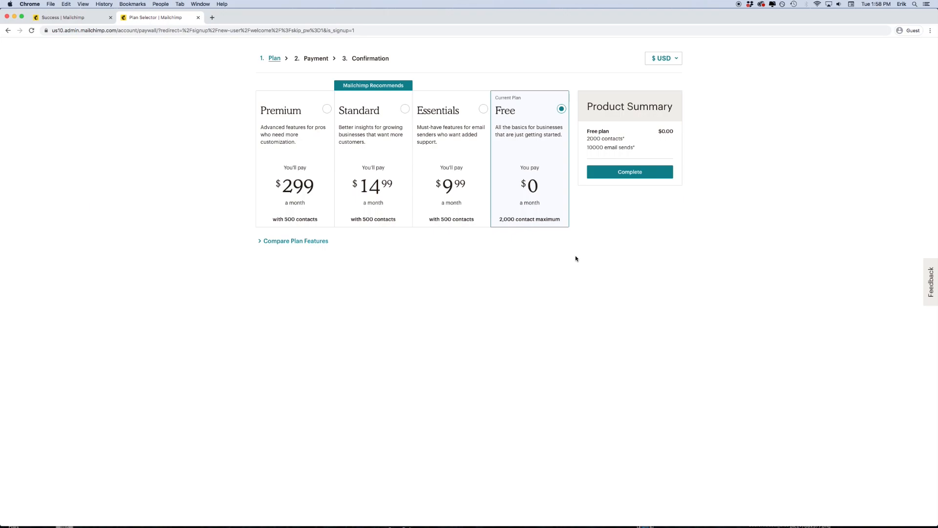
click(622, 175)
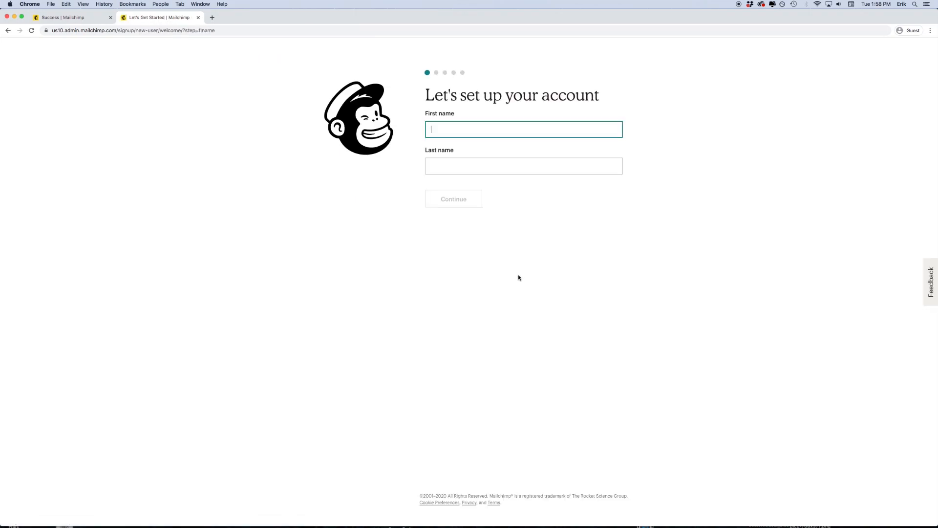
- Enter the account holder's first and last name and continue to the onboarding dashboard
text(TTG)
key(Tab)
text(Test A)
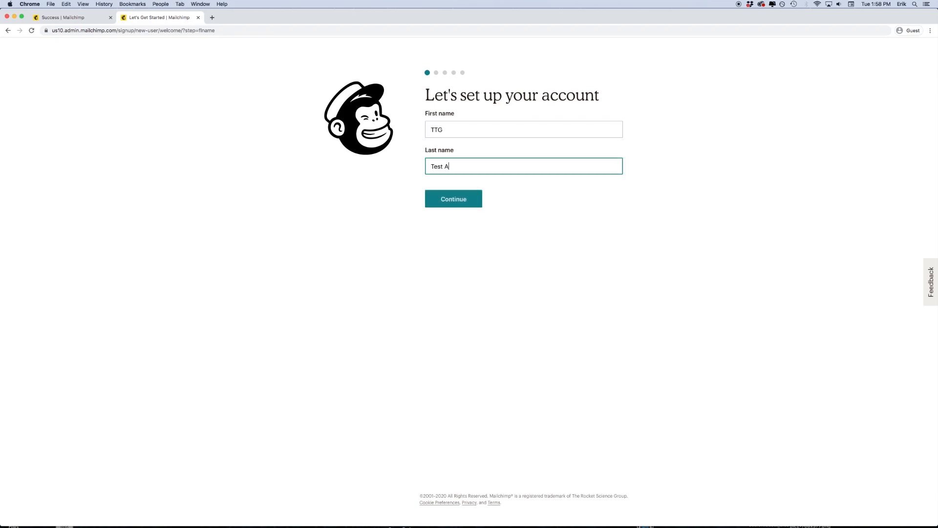
text(ccount)
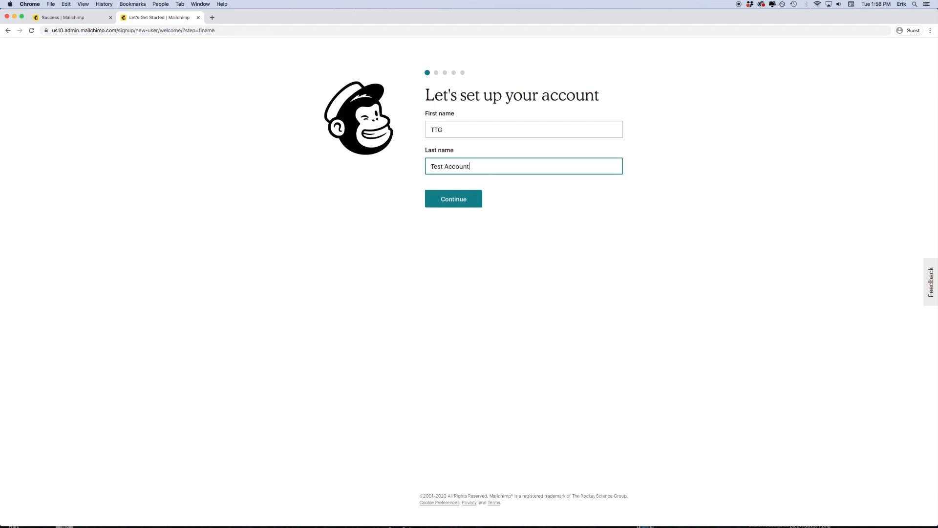
click(458, 198)
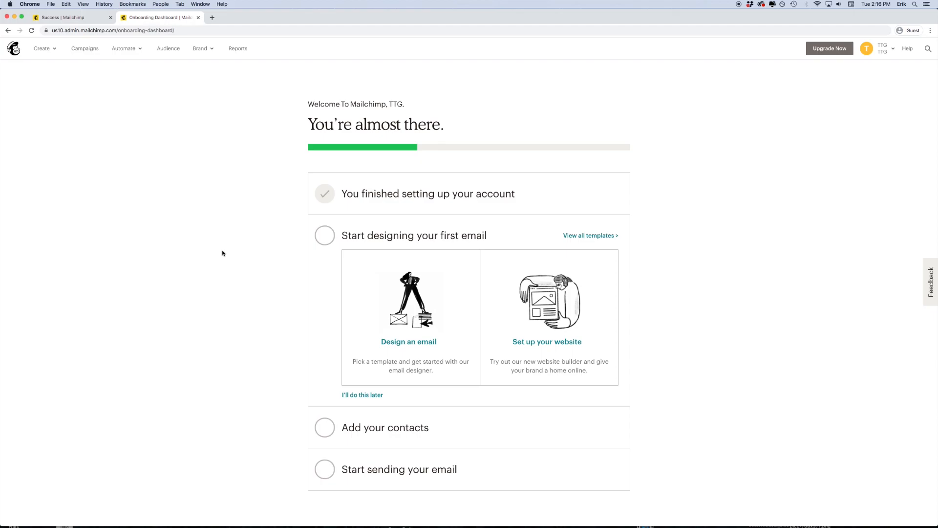
- Go to the Audience dashboard, then bring the Excel contact workbook forward
click(163, 50)
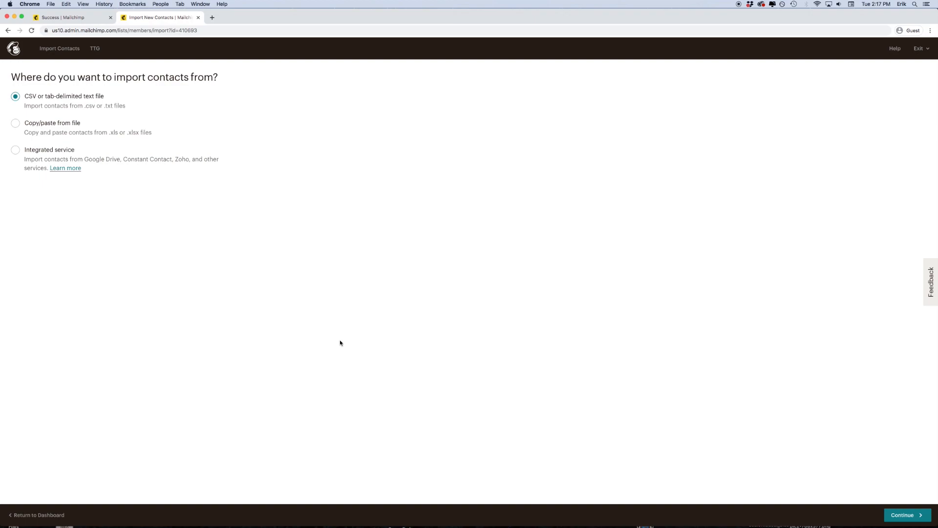
click(408, 519)
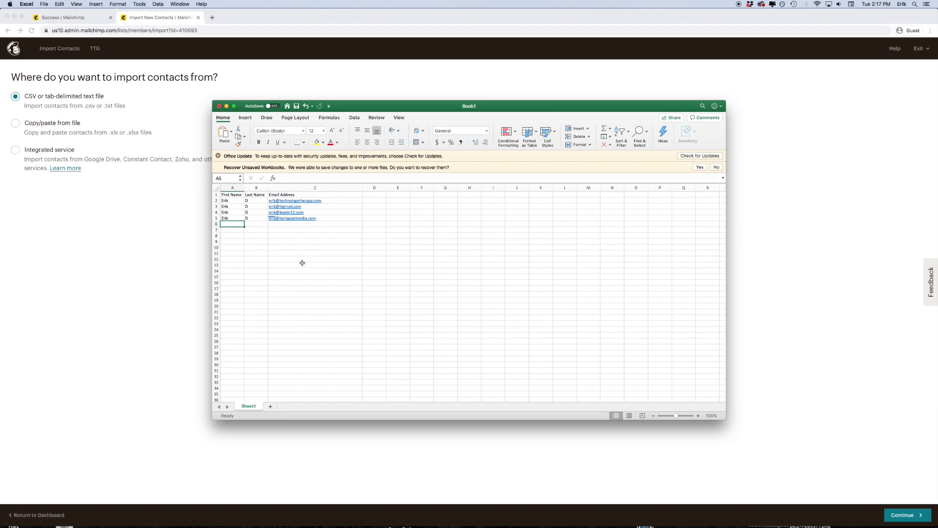
- Save the Excel contact sheet as 'demo import' in Comma Separated Values (.csv) format
click(322, 247)
click(44, 4)
click(55, 59)
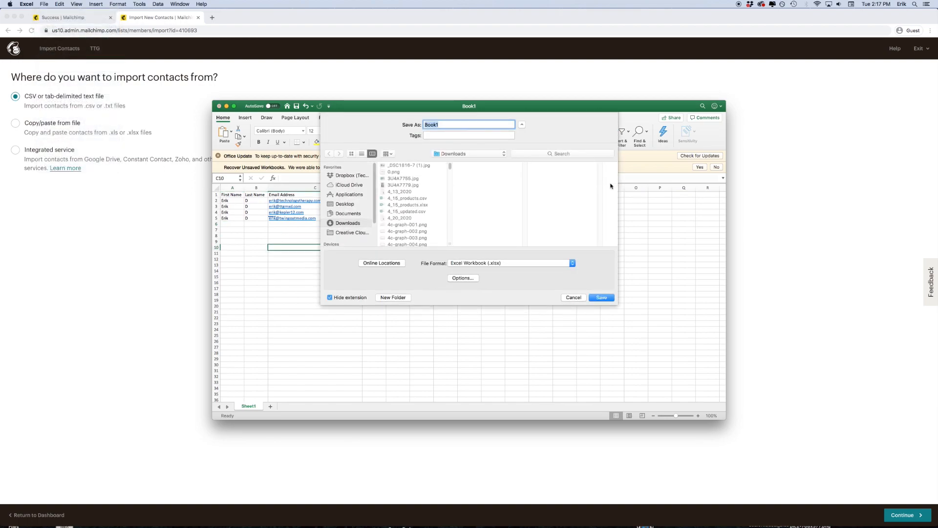
text(demo import)
click(486, 263)
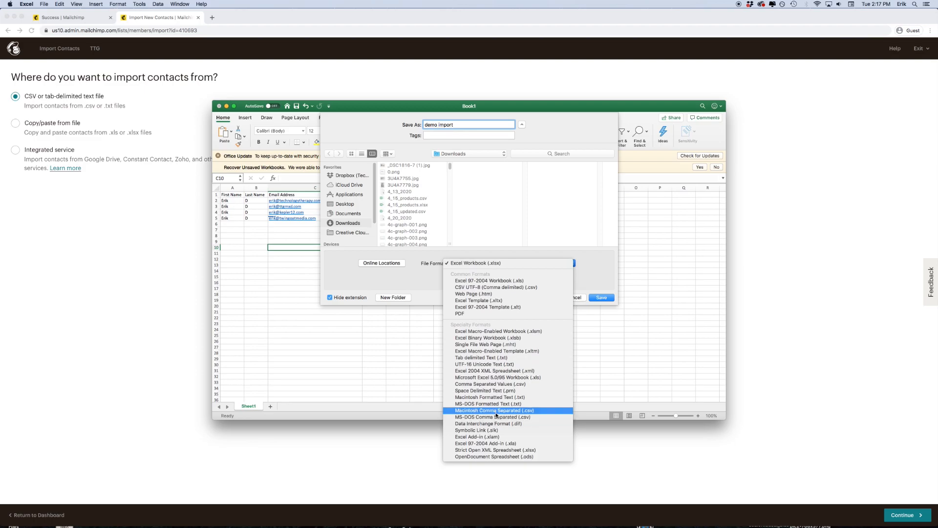
click(493, 384)
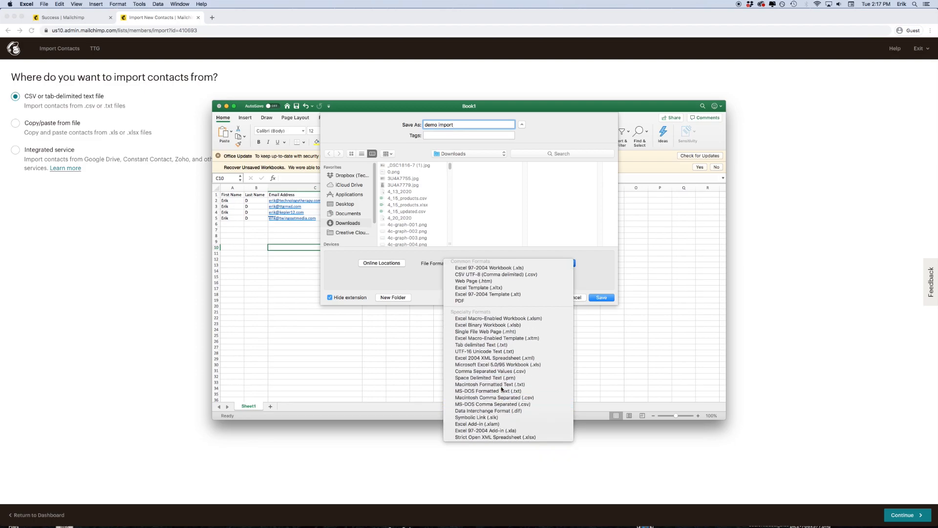
click(607, 298)
click(798, 299)
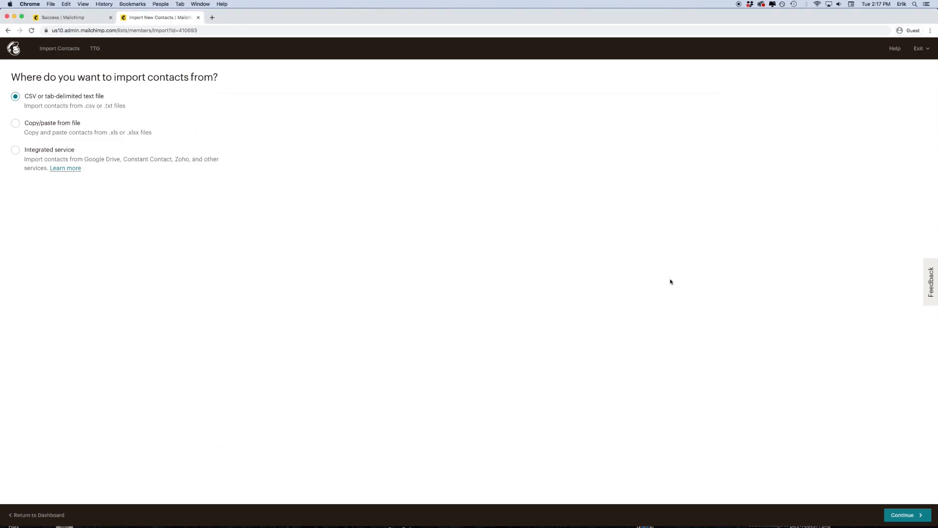
- Upload demo import.csv from Downloads and proceed to matching its columns
click(903, 514)
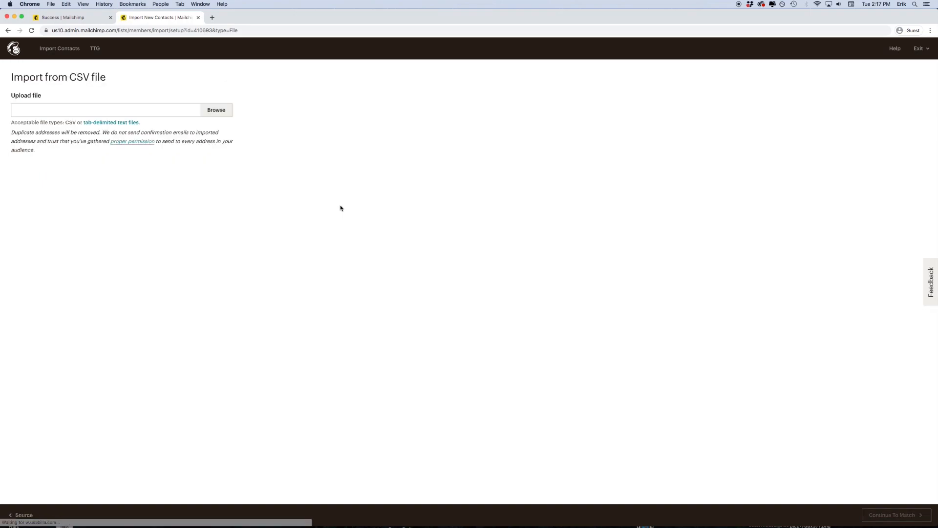
click(210, 111)
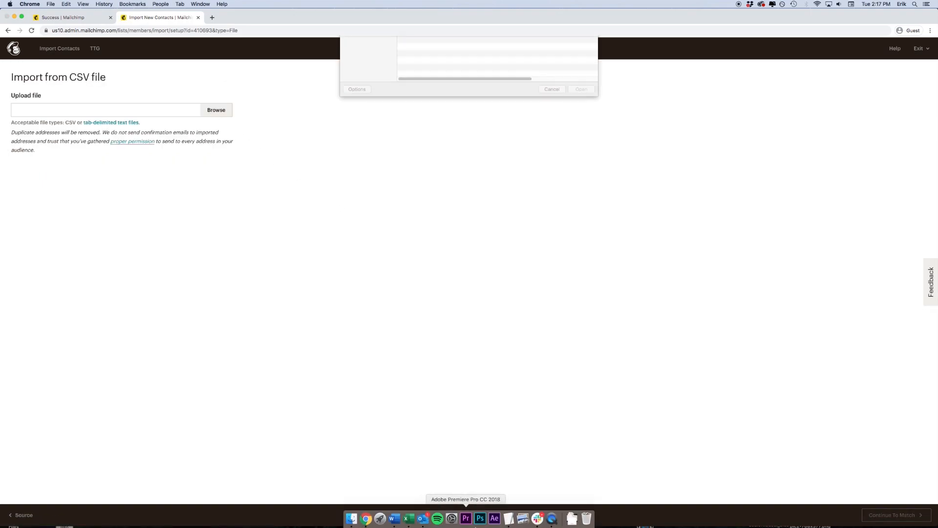
click(571, 519)
drag(572, 498, 464, 134)
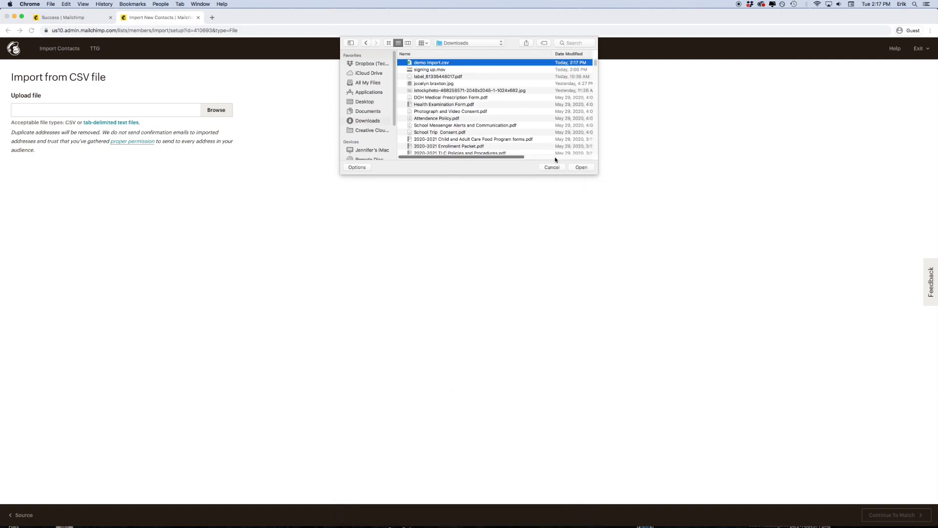
click(581, 168)
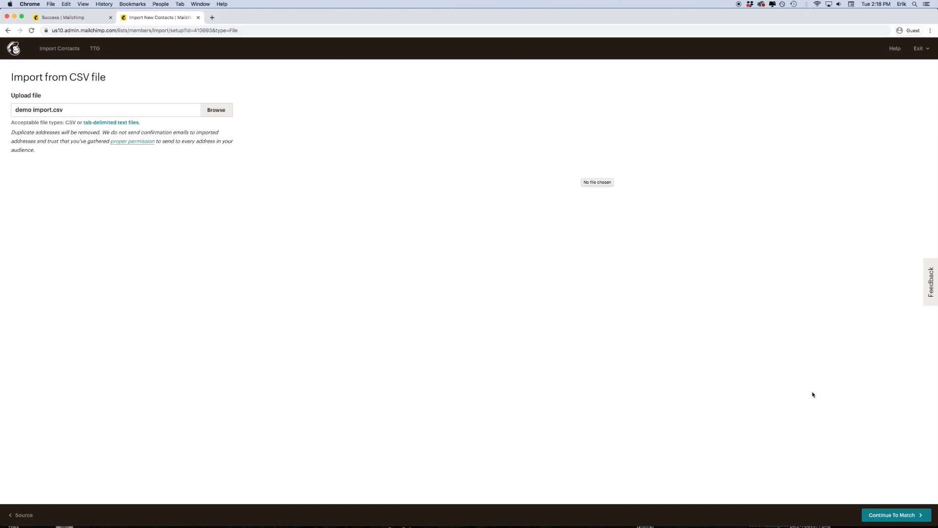
click(896, 519)
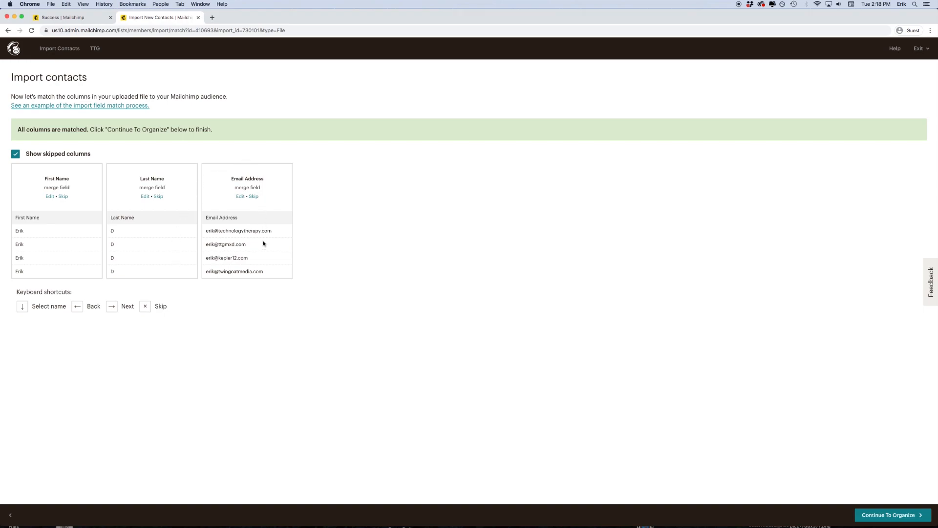
- Continue to organizing and type the new tag name 'Webinar Attendees May 26, 2020'
click(896, 521)
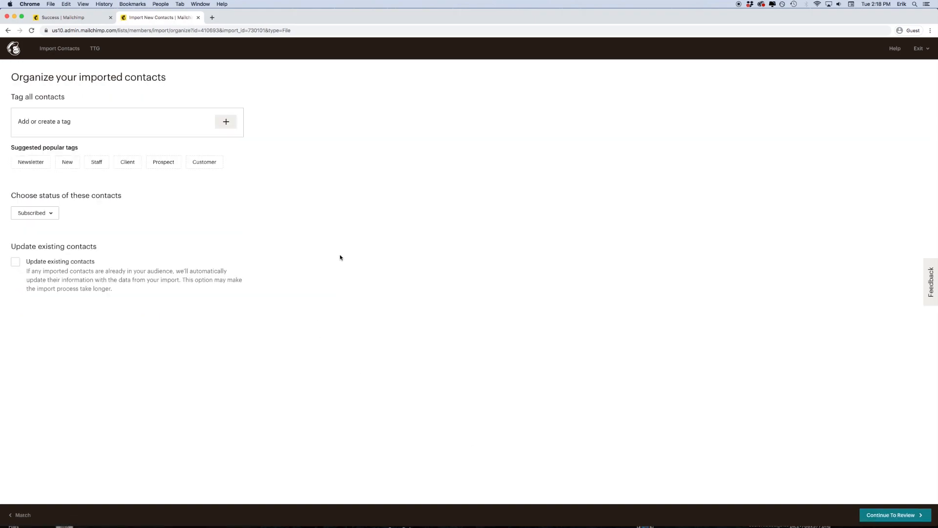
click(226, 123)
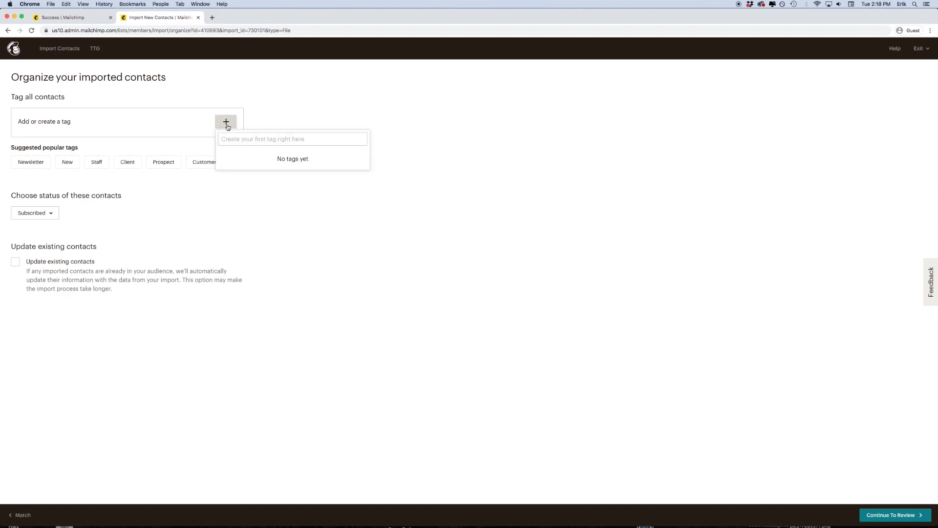
text(W)
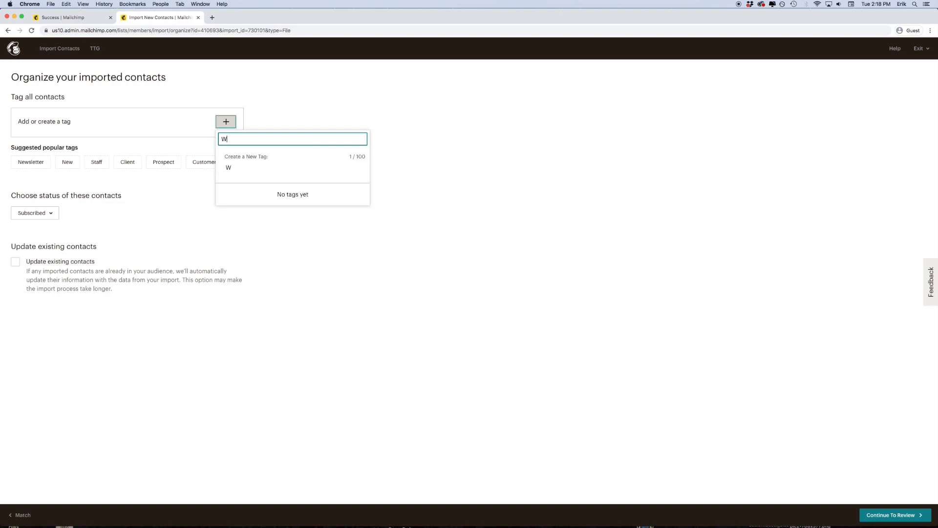
text(ebinar Attendees May 26, 2020)
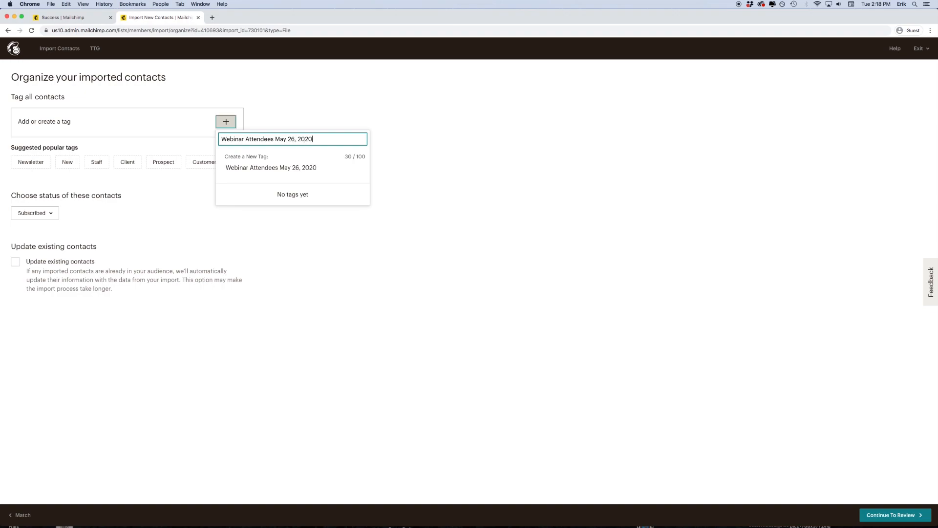
- Create the 'Webinar Attendees May 26, 2020' tag, review the import and run it
click(291, 168)
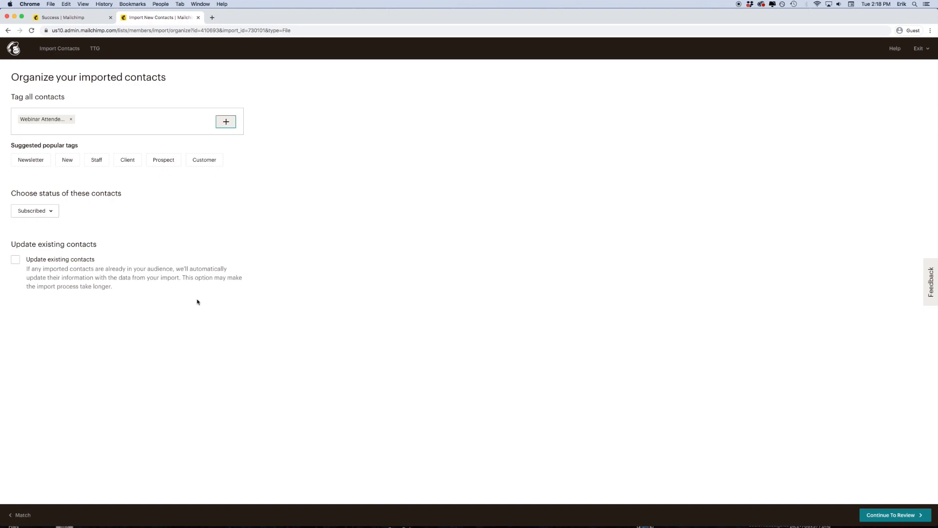
click(256, 232)
click(880, 515)
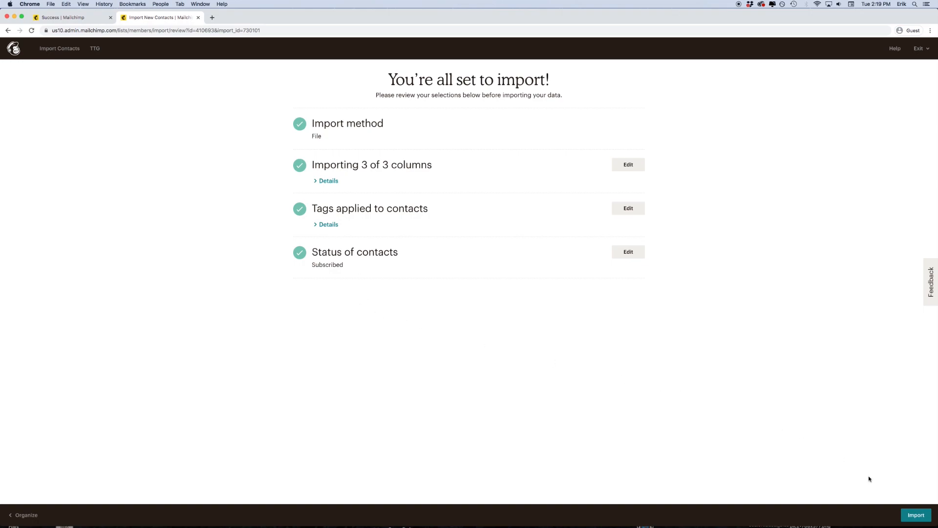
click(916, 518)
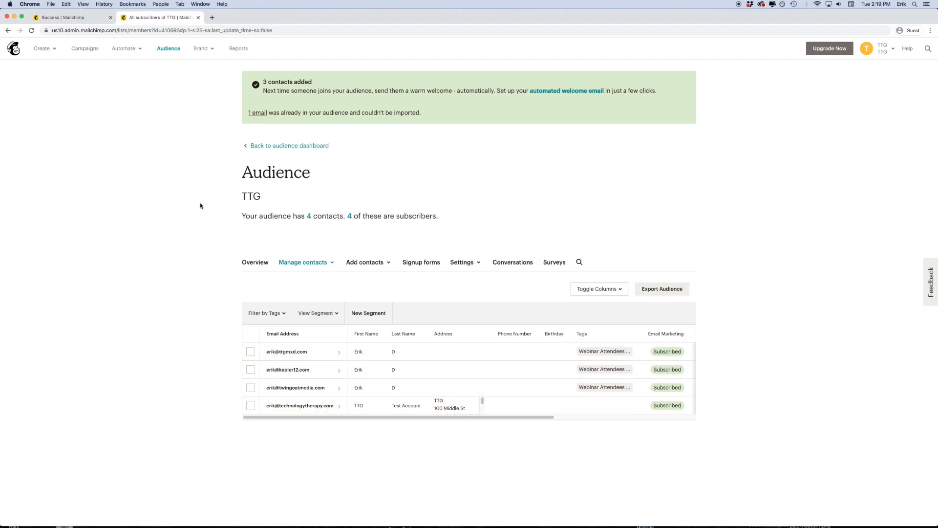
- Return to the TTG audience dashboard after the '3 contacts added' confirmation
click(268, 147)
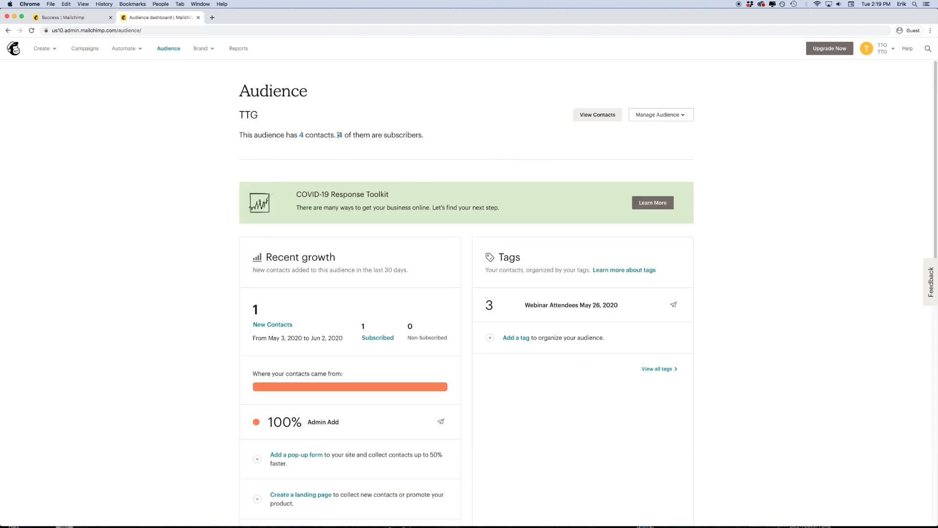
- Go from the TTG audience's 4 contacts back to the import-source choice page
click(676, 119)
click(677, 120)
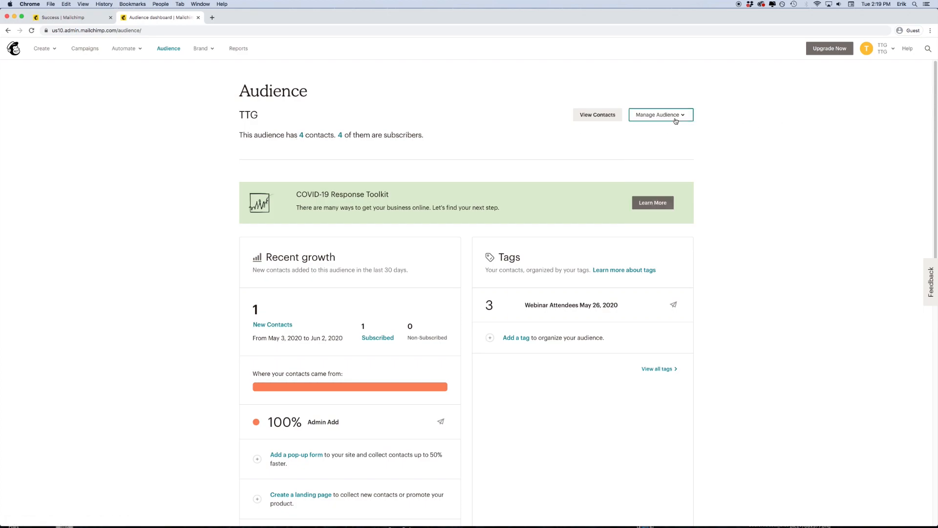
click(300, 135)
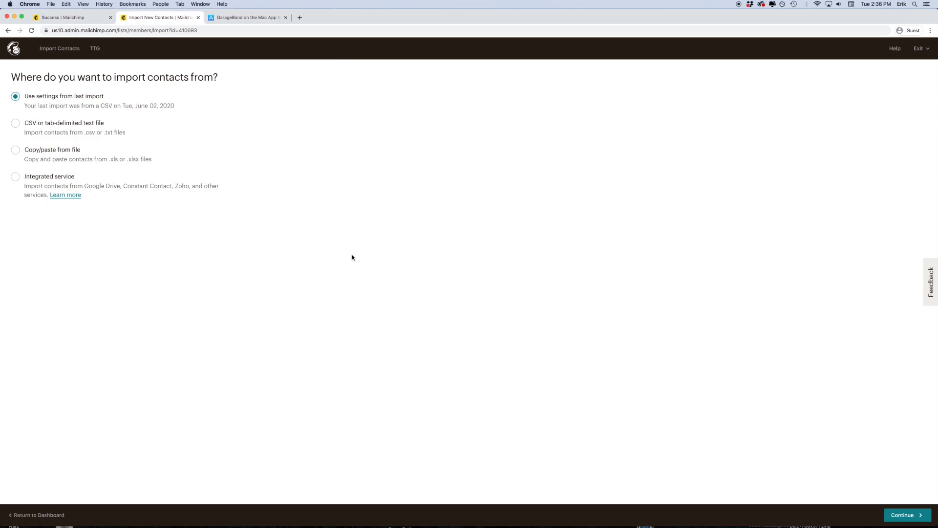
- Choose a copy/paste import and copy contact rows A2:E5 from the Excel demo import sheet
click(39, 151)
click(908, 516)
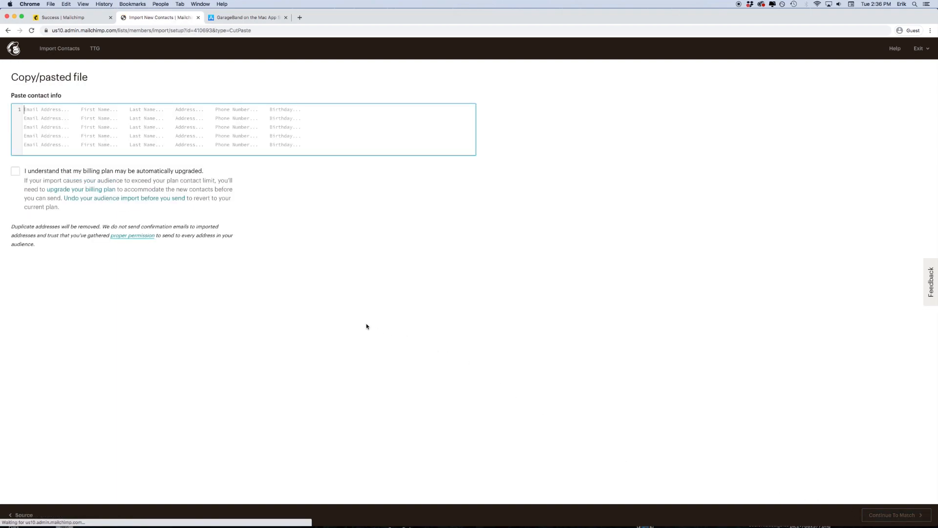
click(409, 518)
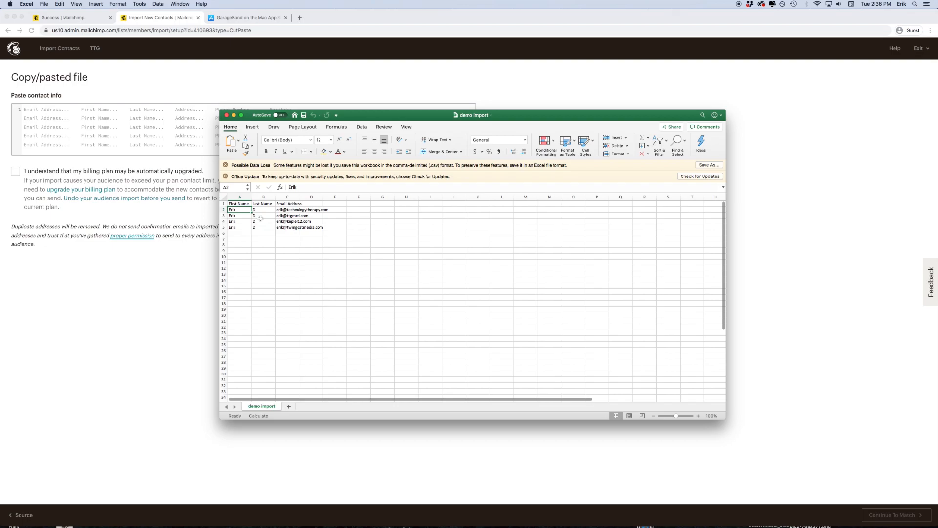
shift+click(342, 227)
right_click(264, 215)
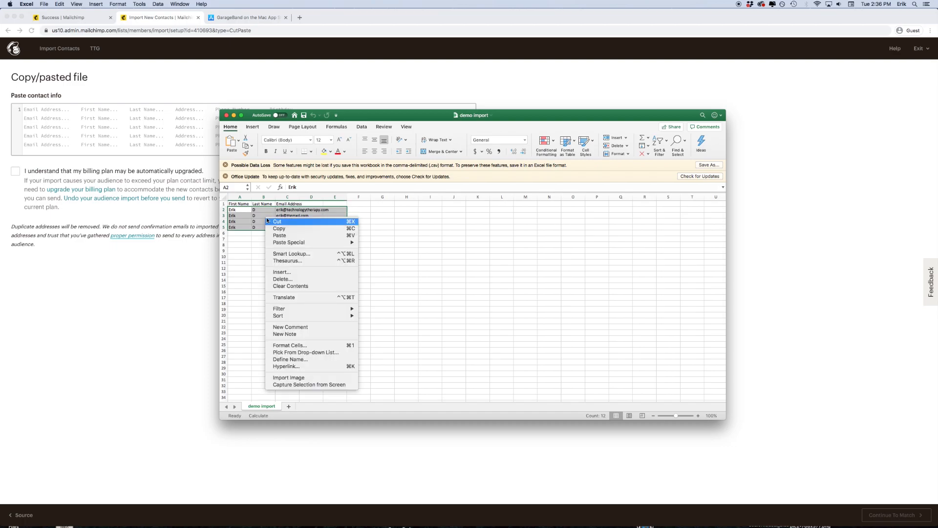
click(286, 230)
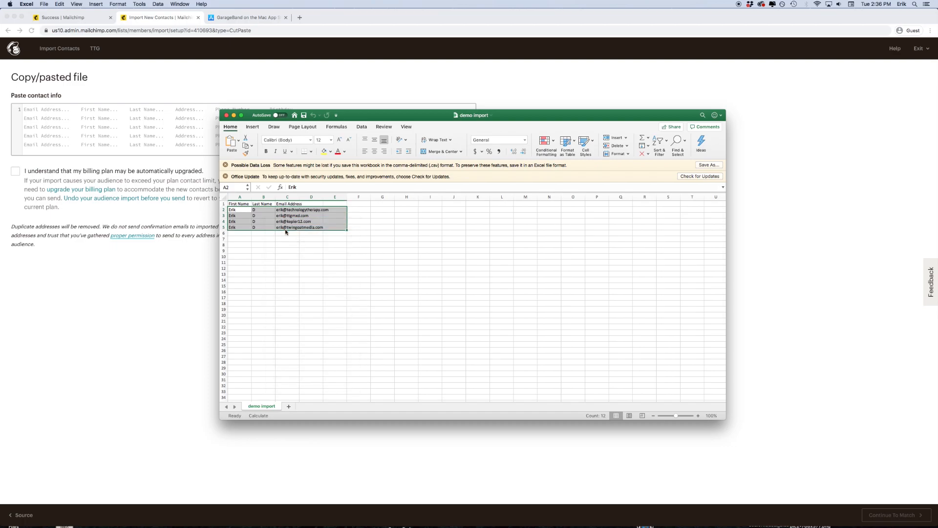
click(154, 261)
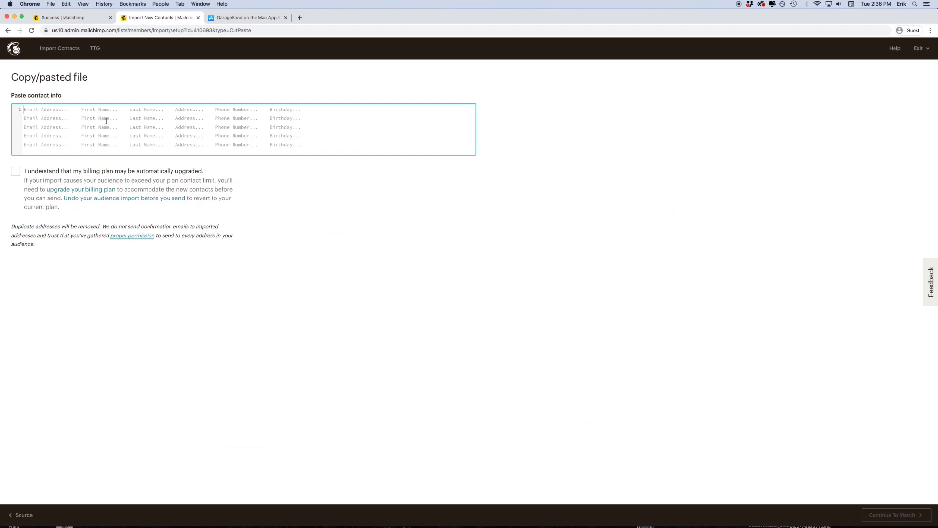
- Paste the four contacts, accept the possible billing upgrade, and move on to column matching
right_click(72, 118)
click(74, 162)
click(15, 170)
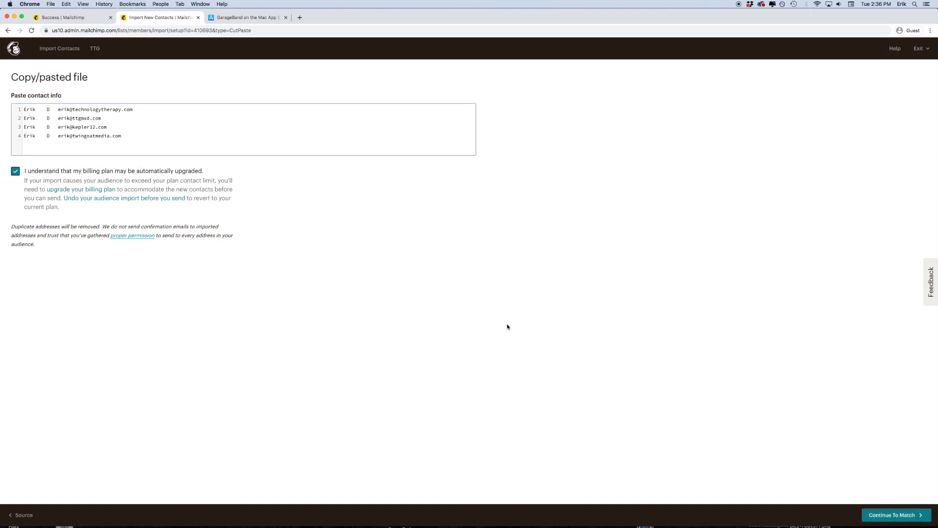
click(922, 515)
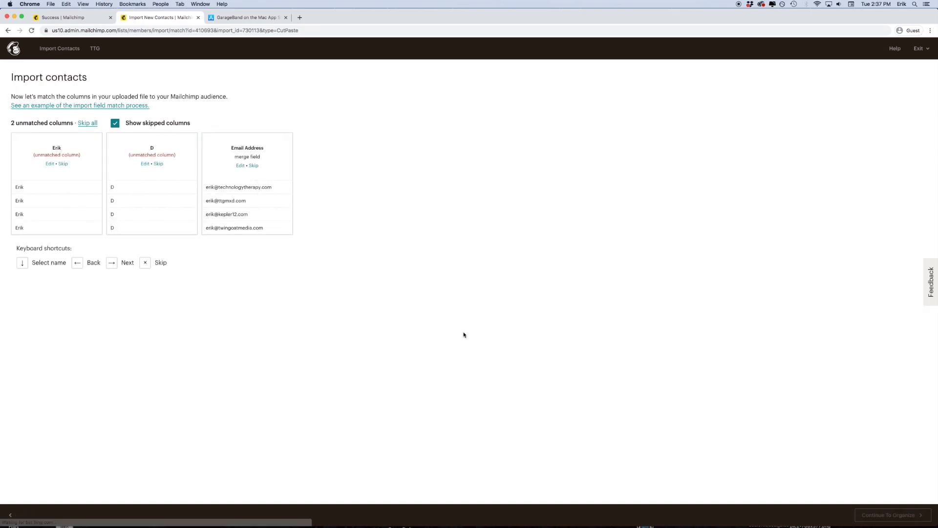
- Match the Erik column to First Name, D to Last Name, and confirm Email Address
click(49, 164)
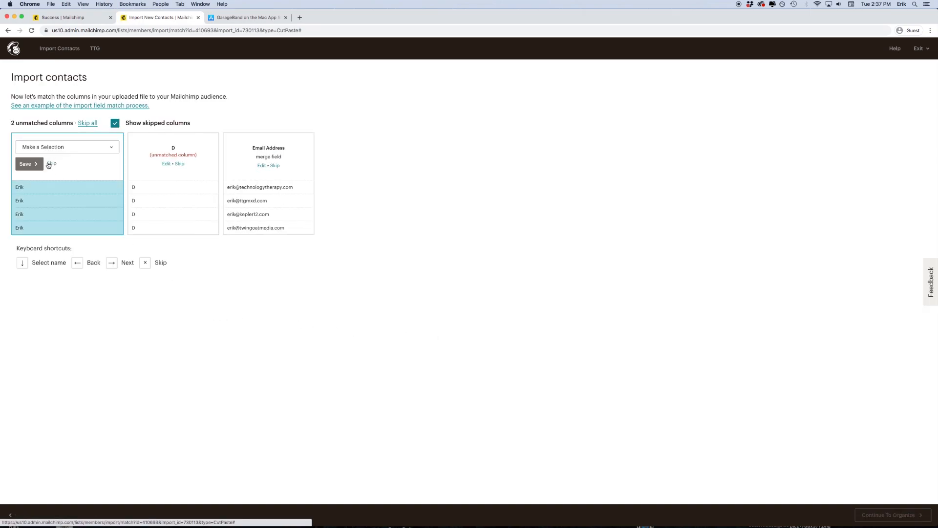
click(69, 149)
click(67, 160)
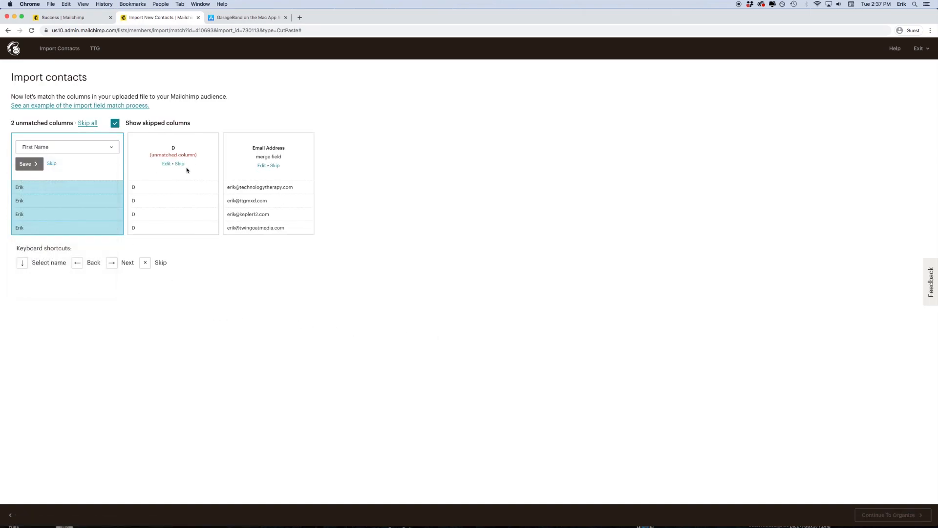
click(36, 164)
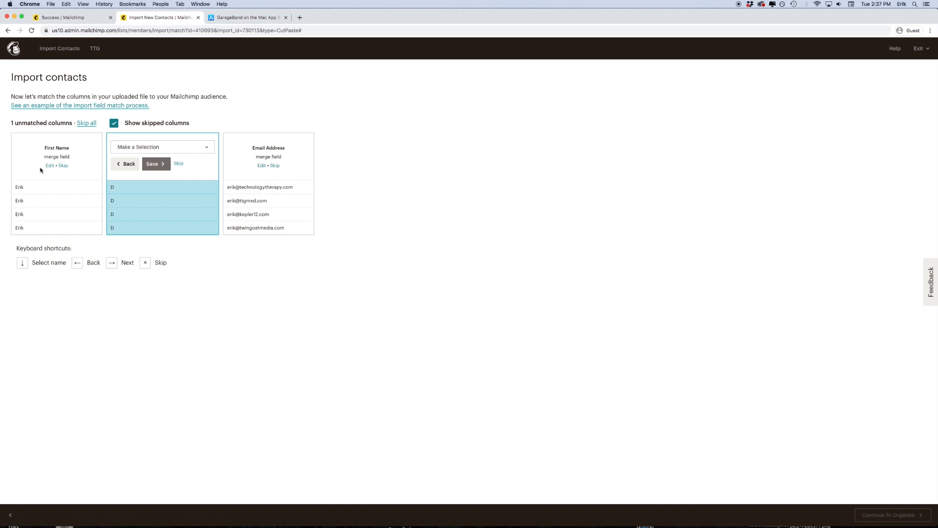
key(Down)
click(153, 164)
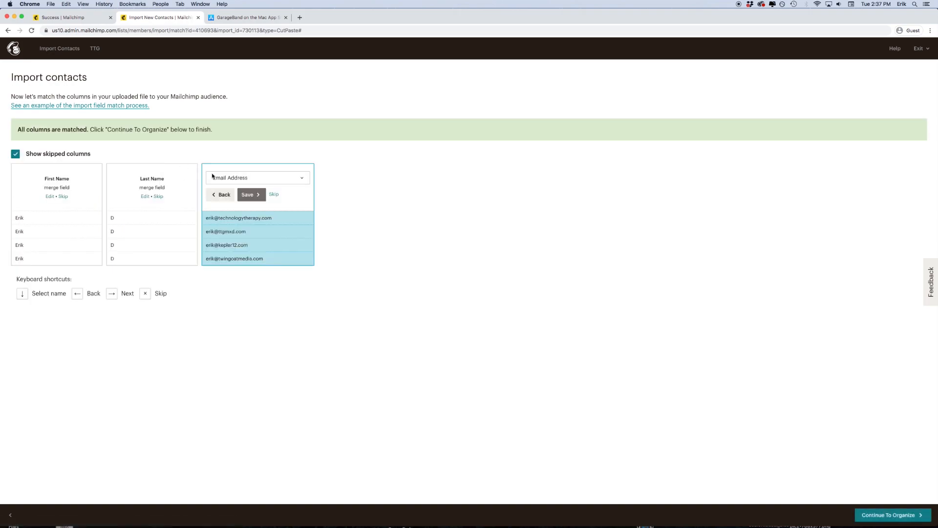
click(250, 194)
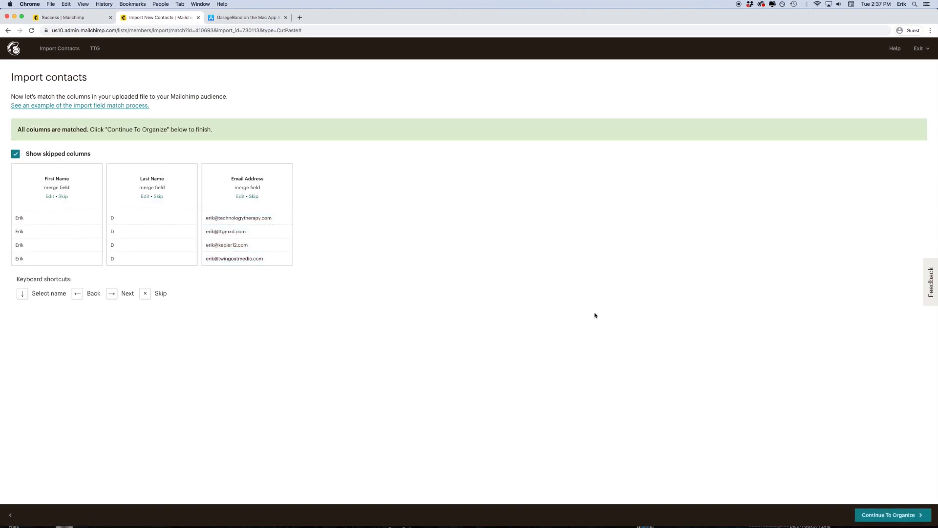
click(888, 515)
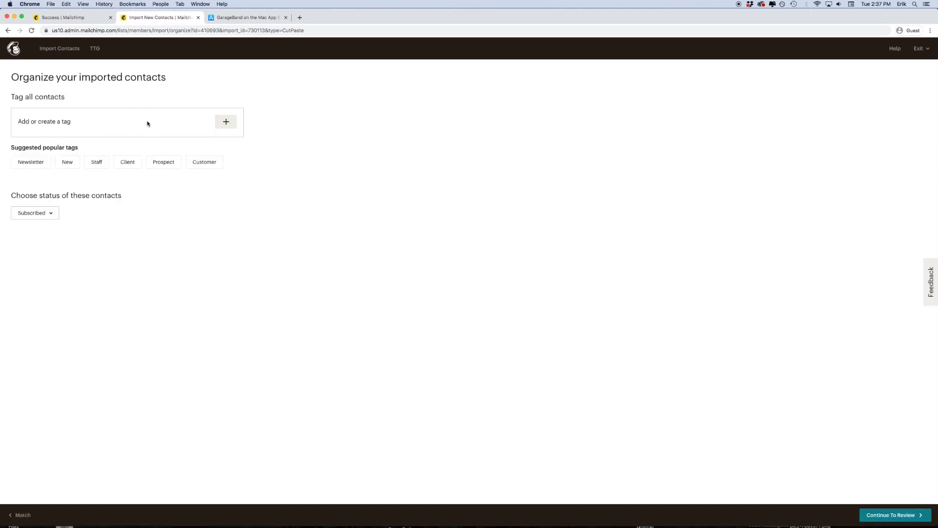
- Review the import summary and import the four contacts into TTG
click(892, 518)
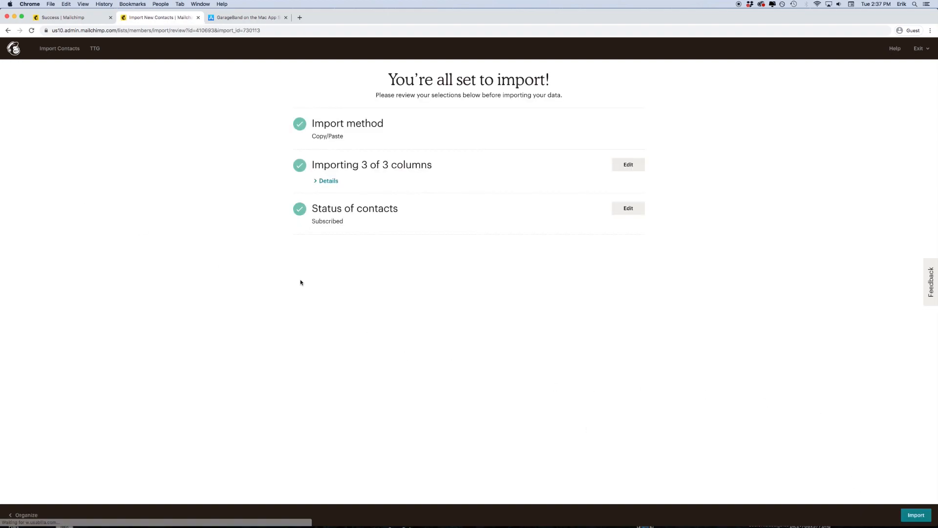
click(915, 515)
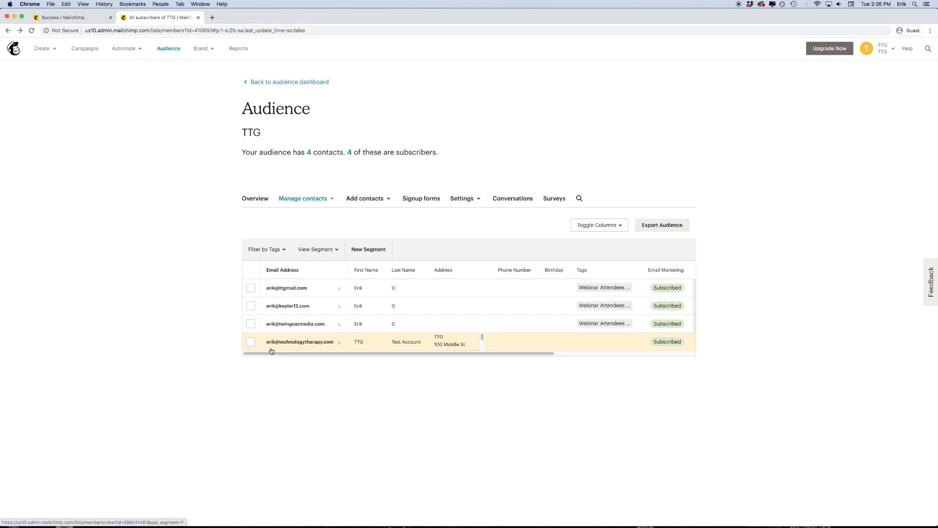
click(315, 199)
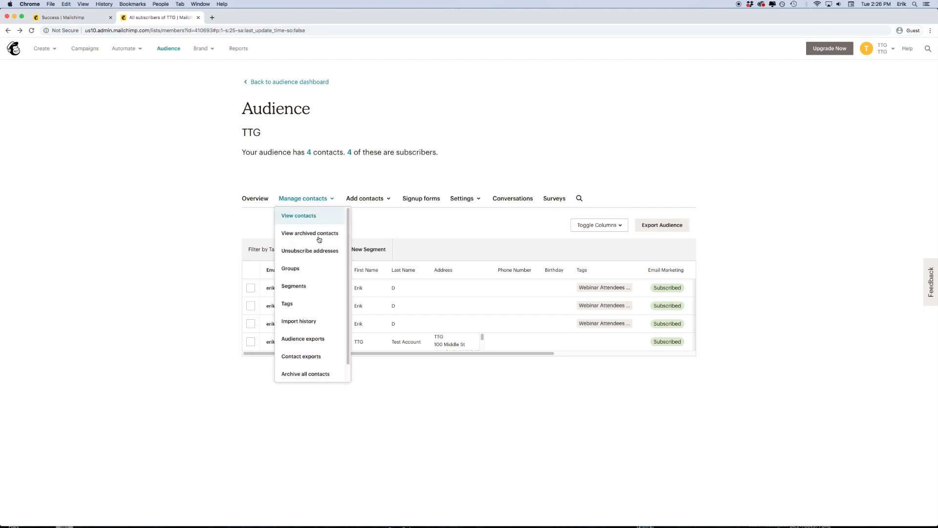
click(317, 304)
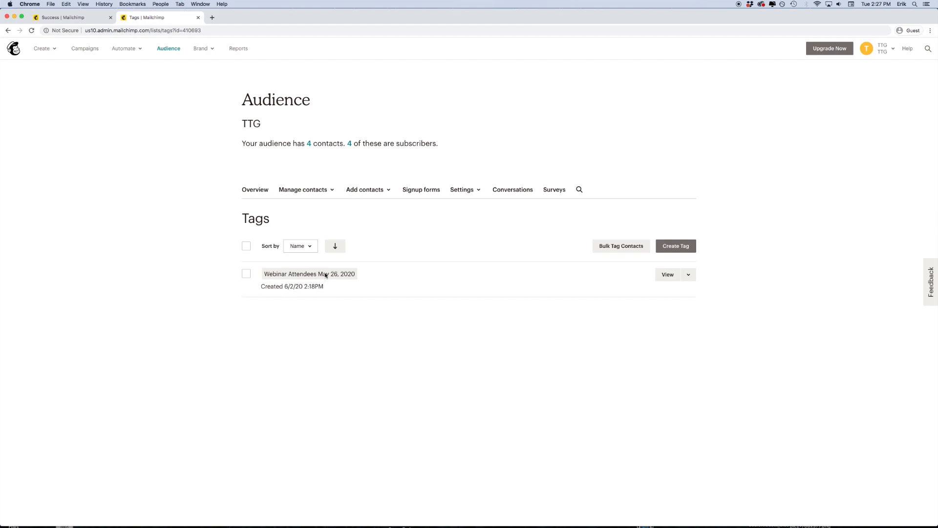
click(311, 193)
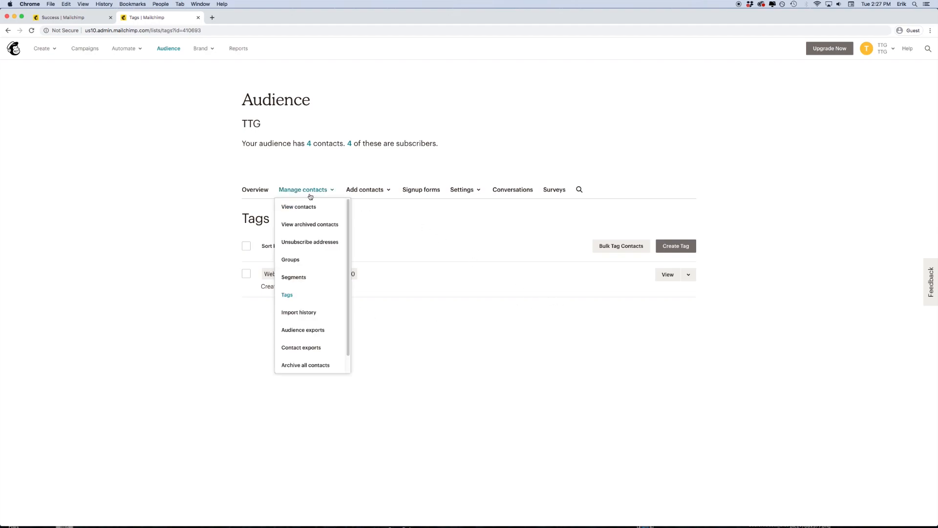
click(308, 205)
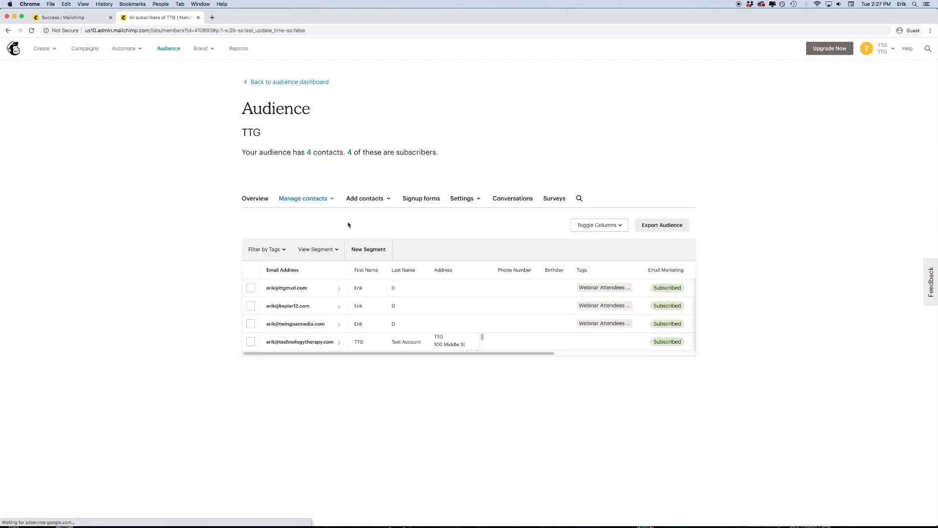
- In Audience name and defaults settings, replace the placeholder audience name with TTG
click(472, 204)
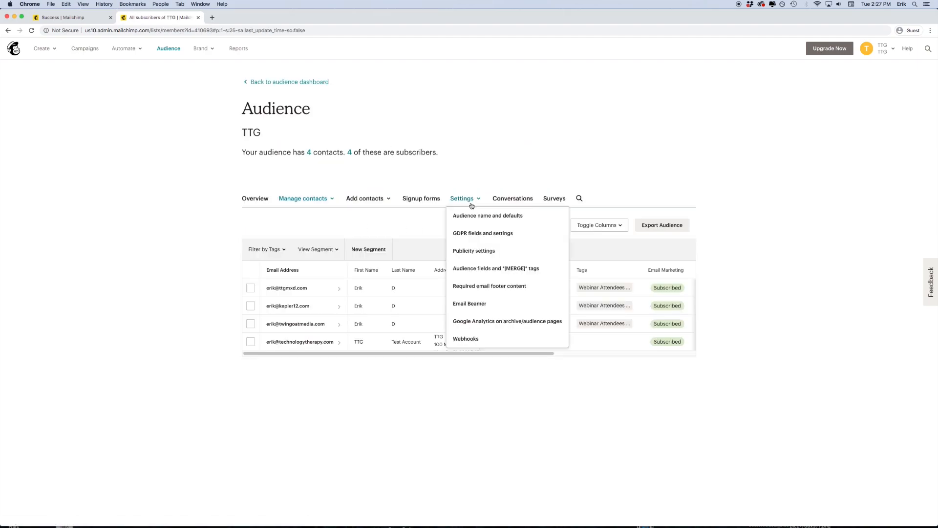
click(547, 219)
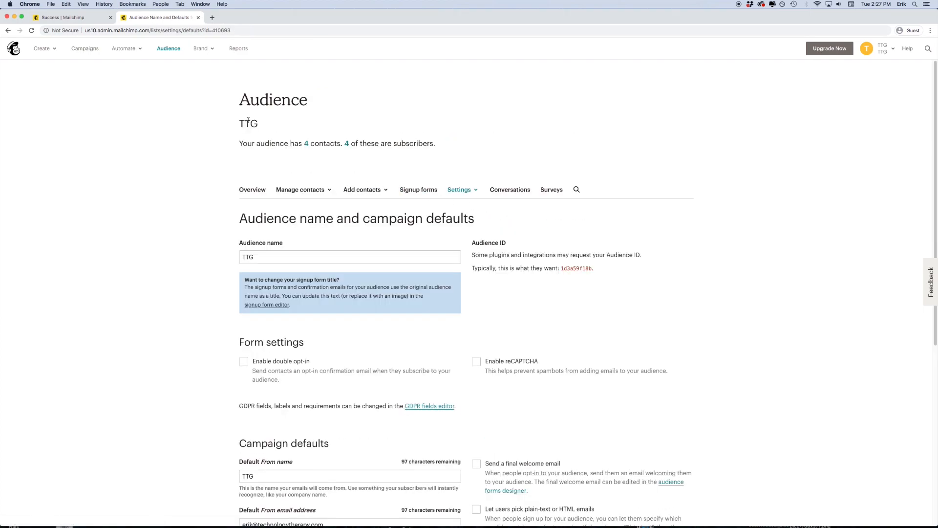
click(286, 259)
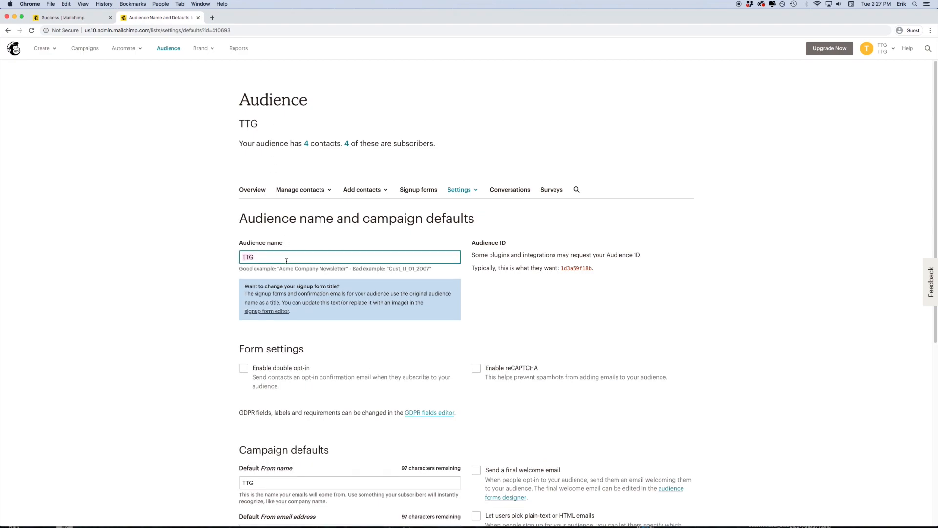
text(ENTER AUDIENCE NAME HERE!!!)
key(super+a)
text(TTG)
- Scroll through the campaign defaults, which show TTG as the default From name
scroll(179, 234, down, 5)
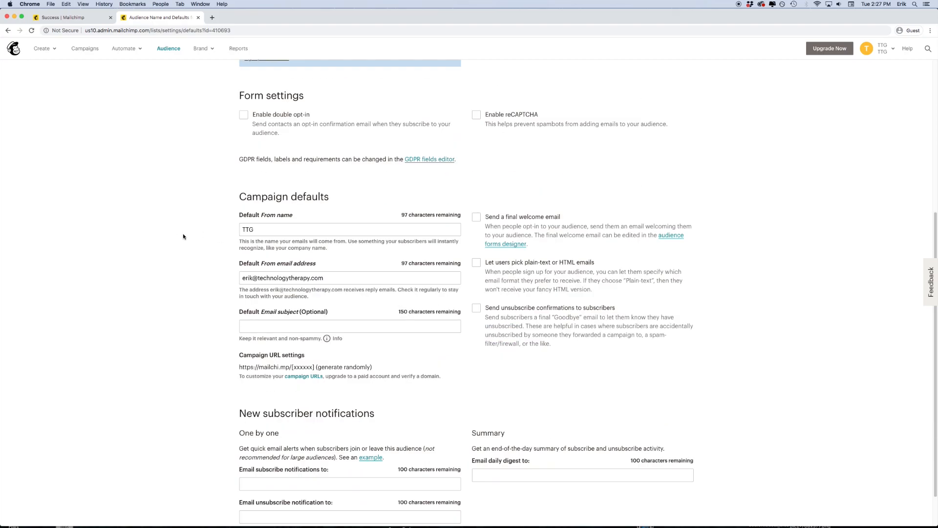
scroll(200, 230, up, 1)
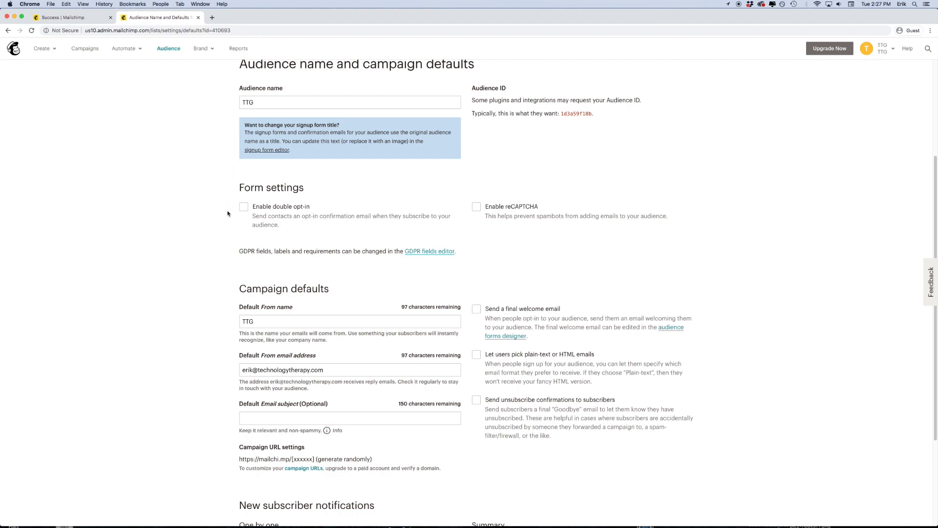
scroll(226, 213, down, 1)
scroll(227, 214, down, 1)
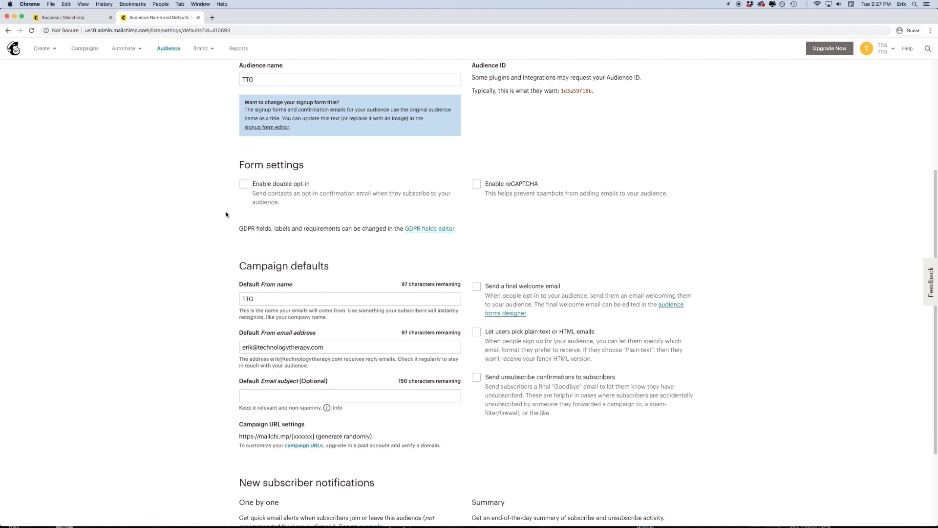
scroll(227, 214, down, 2)
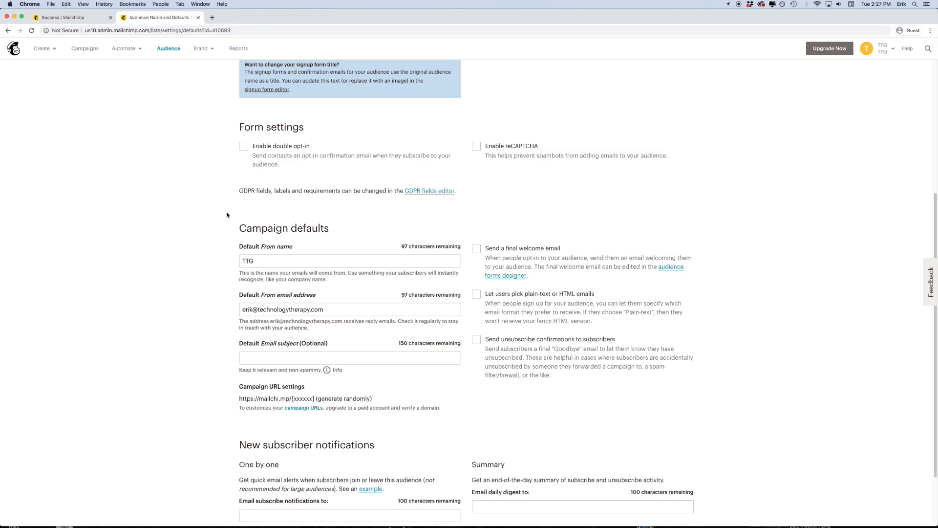
scroll(226, 214, down, 3)
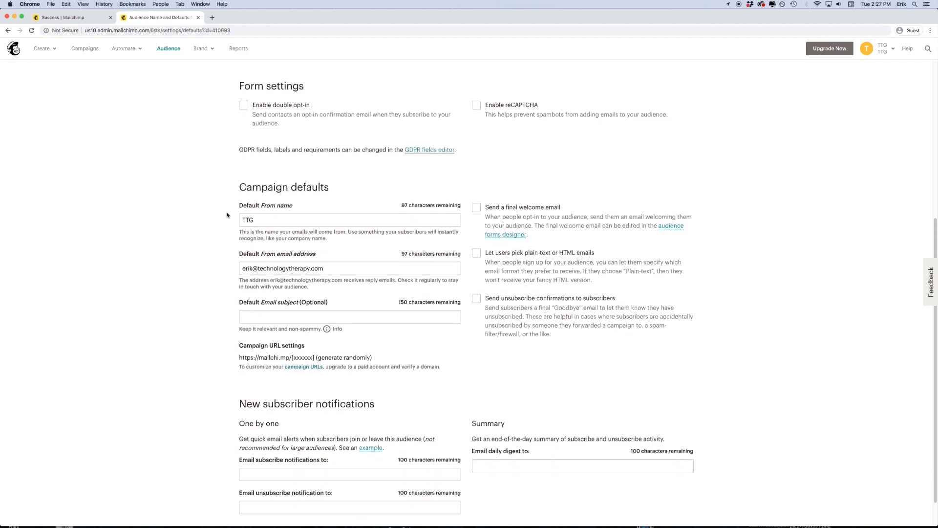
scroll(227, 225, down, 2)
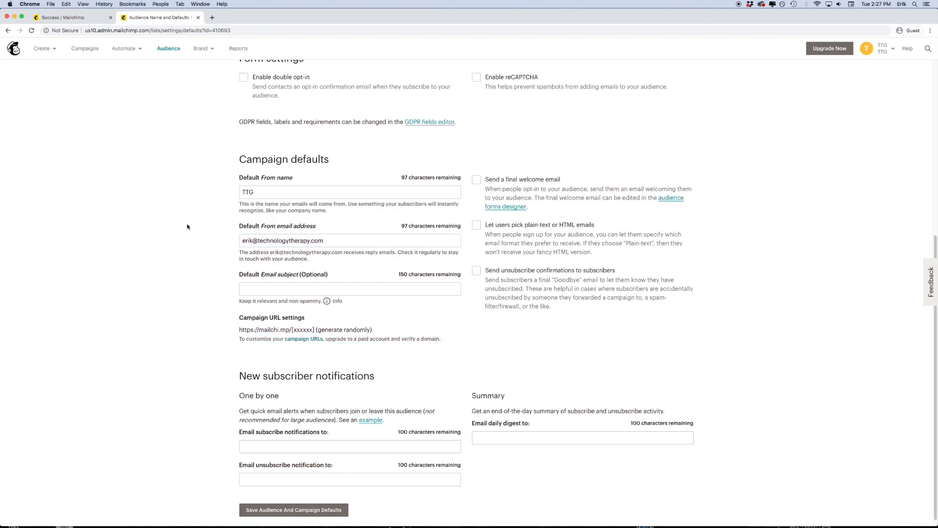
scroll(187, 226, down, 1)
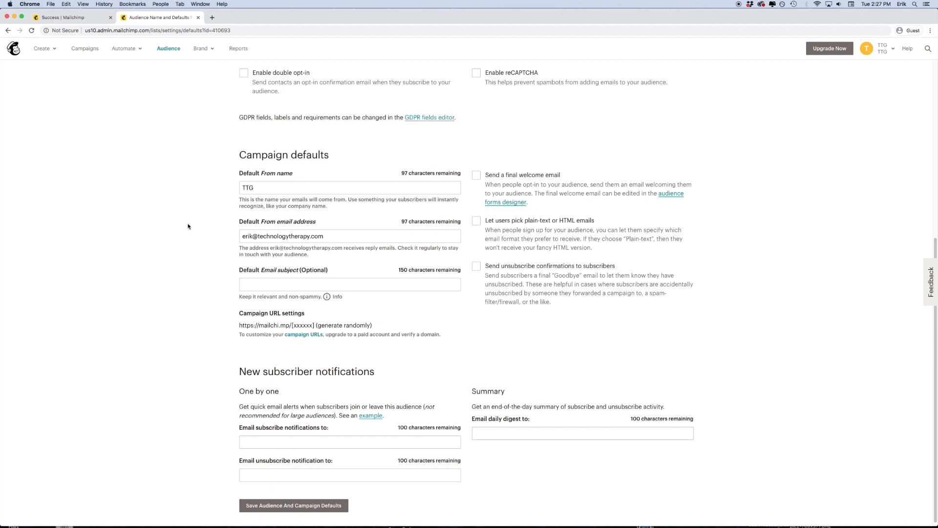
scroll(187, 226, up, 10)
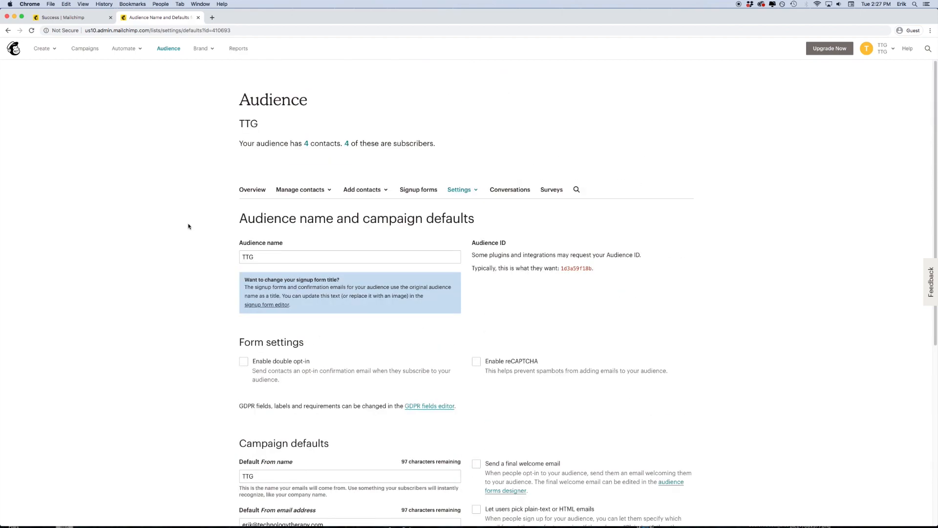
- Return to the TTG contact list and open the first contact's profile
click(314, 190)
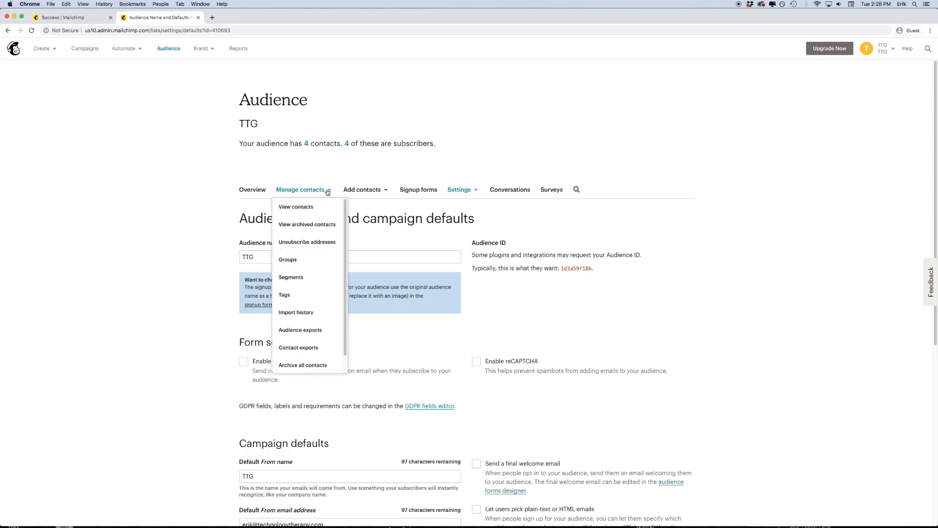
click(314, 204)
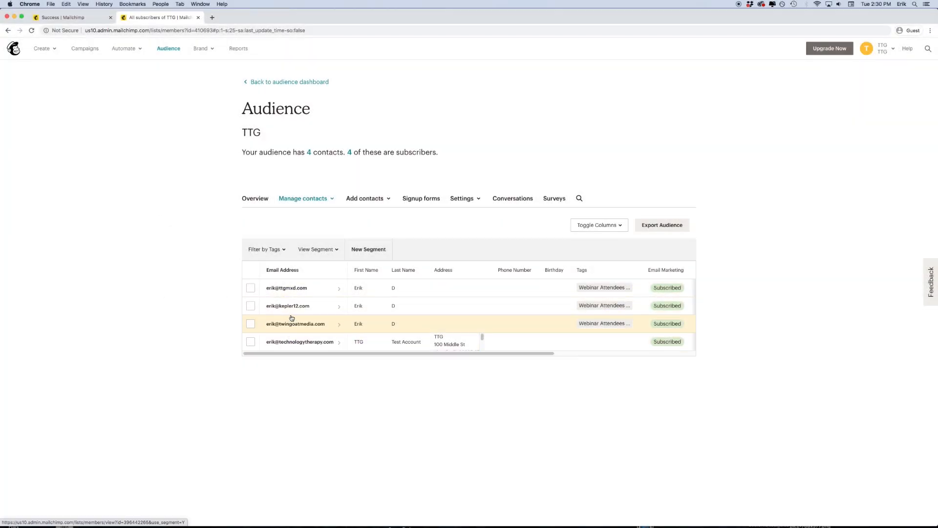
click(290, 288)
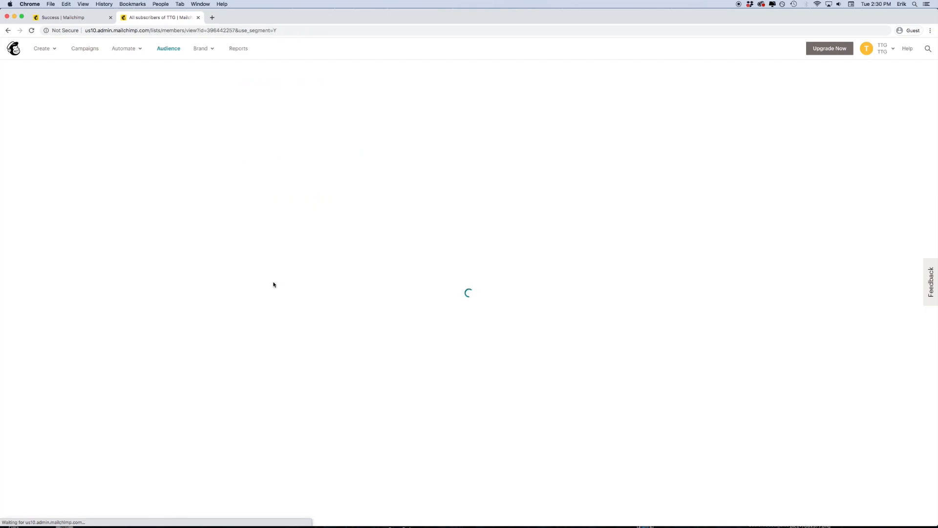